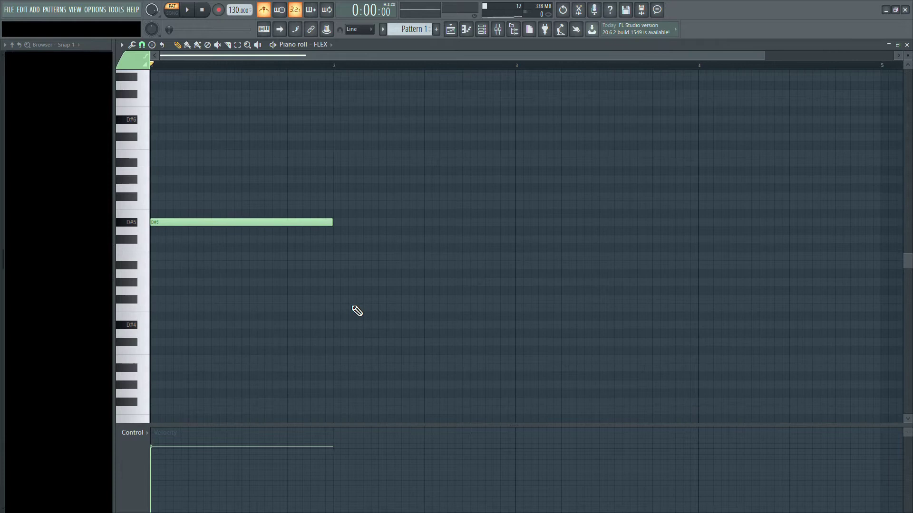
- Play the FLEX pattern to hear the single one-bar D#4 note
key(space)
- Raise the upper notes to F#4 and A#4 to stack them above D#4
scroll(352, 310, down, 2)
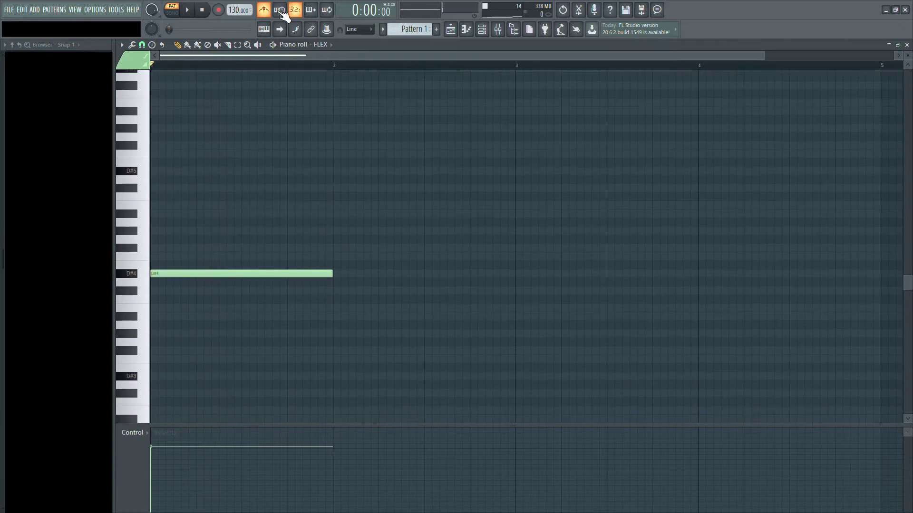
key(space)
drag(137, 247, 224, 262)
drag(139, 217, 140, 209)
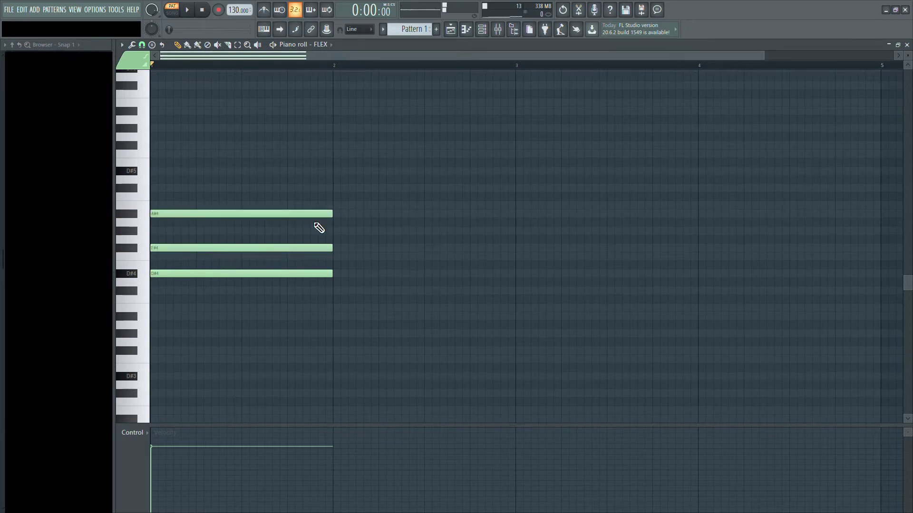
key(space)
- Remove a stray D4 note and select the three D#4–F#4–A#4 chord notes
drag(304, 158, 304, 271)
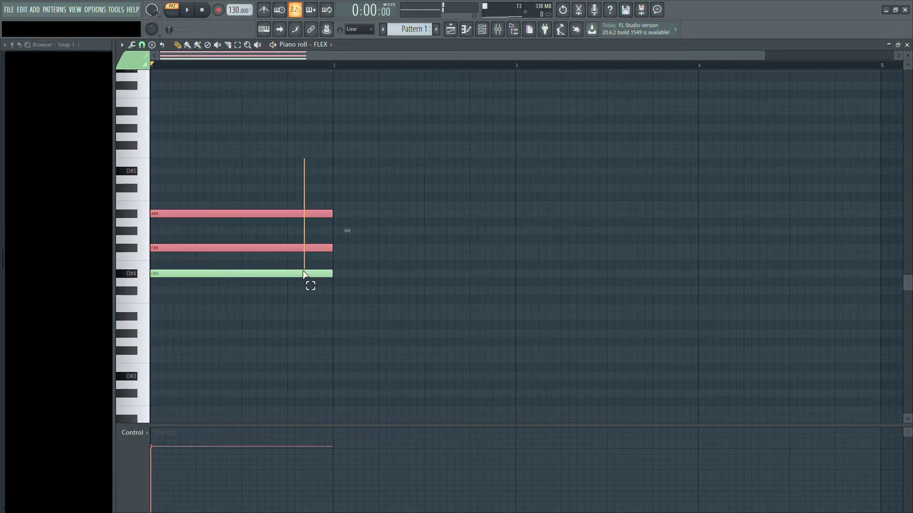
click(337, 283)
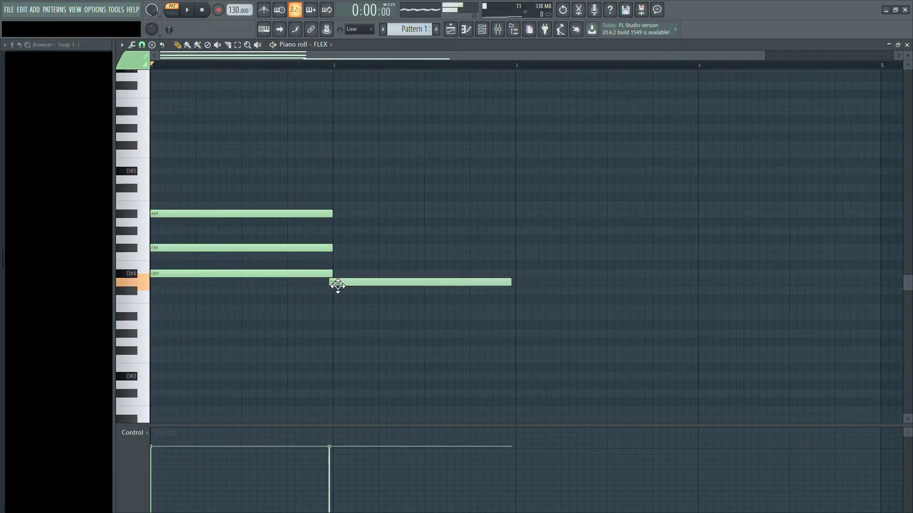
right_click(375, 282)
drag(301, 193, 326, 307)
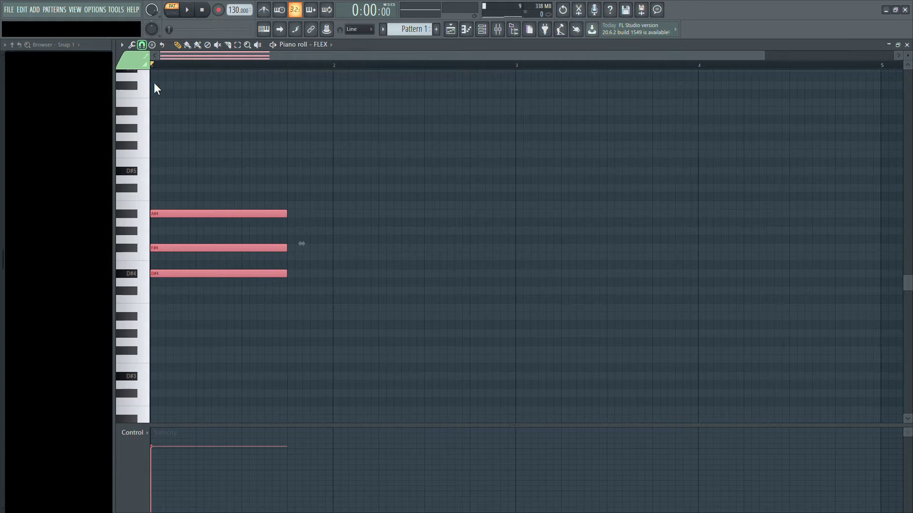
- Add C#4–F4–G#4, A#3–C#4–F4 and B3–D#4–F#4 chords after the first chord, auditioning them
ctrl+click(365, 208)
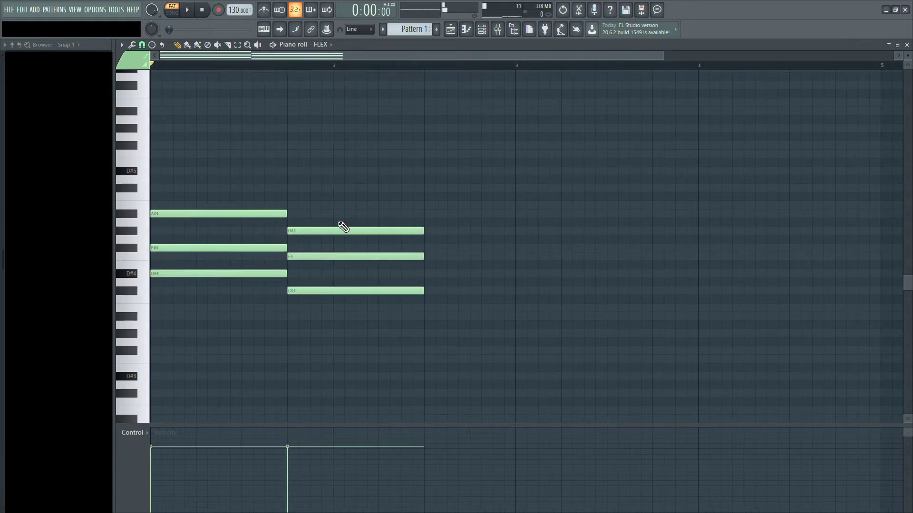
key(space)
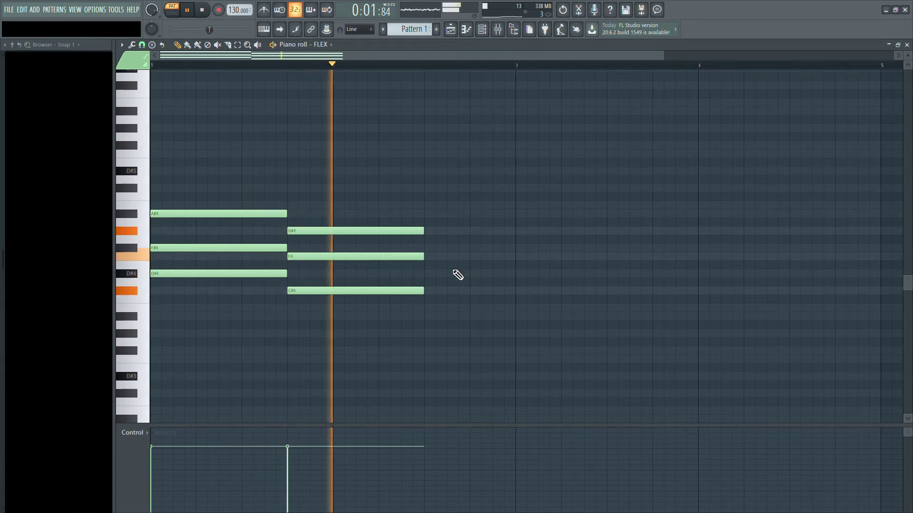
click(428, 318)
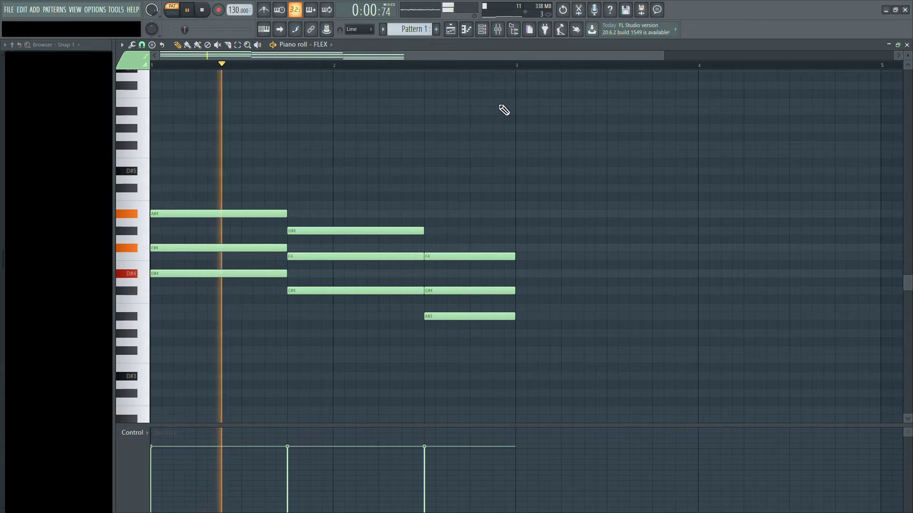
scroll(532, 71, down, 1)
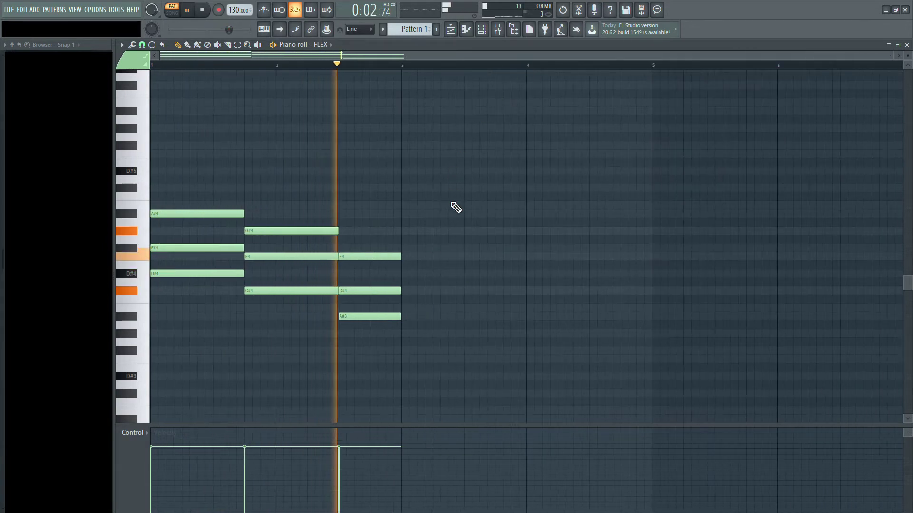
key(space)
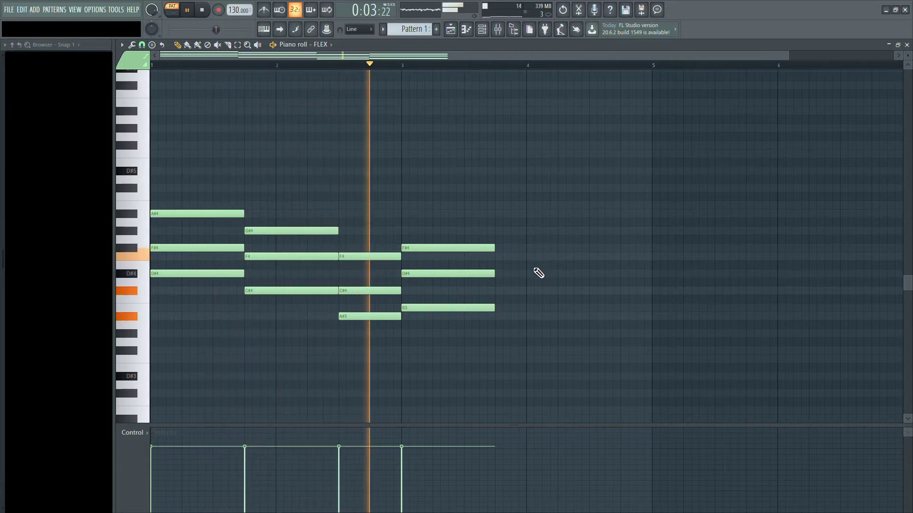
key(space)
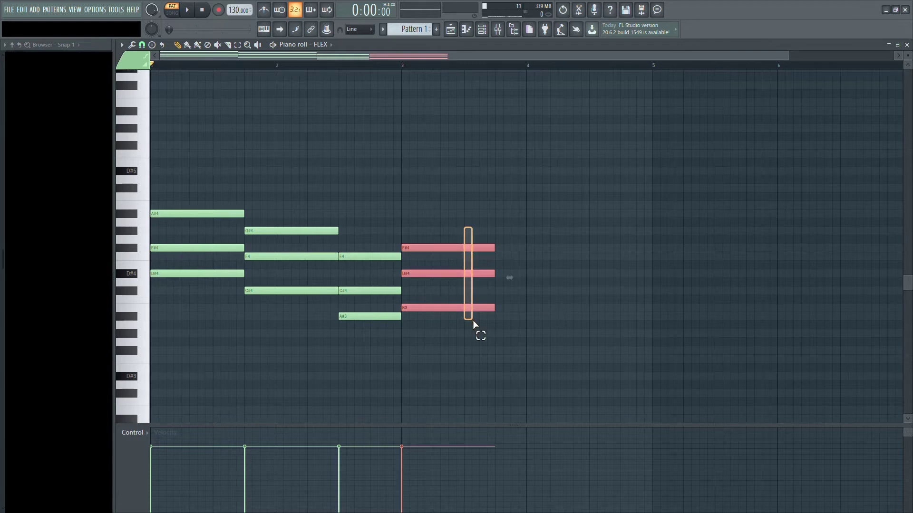
- Copy the B3 chord to the right, lower it a semitone, and add a G#3 note at bar 4.5
shift+drag(467, 316, 574, 320)
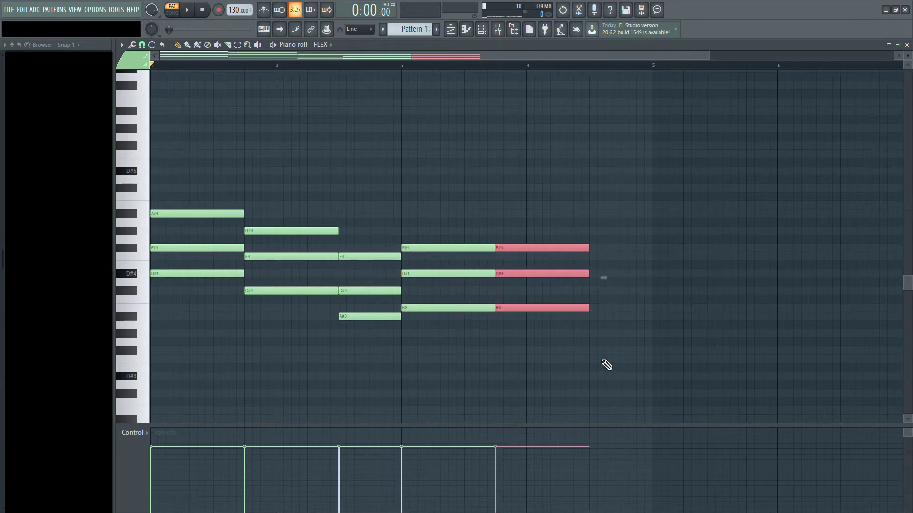
drag(551, 315, 550, 325)
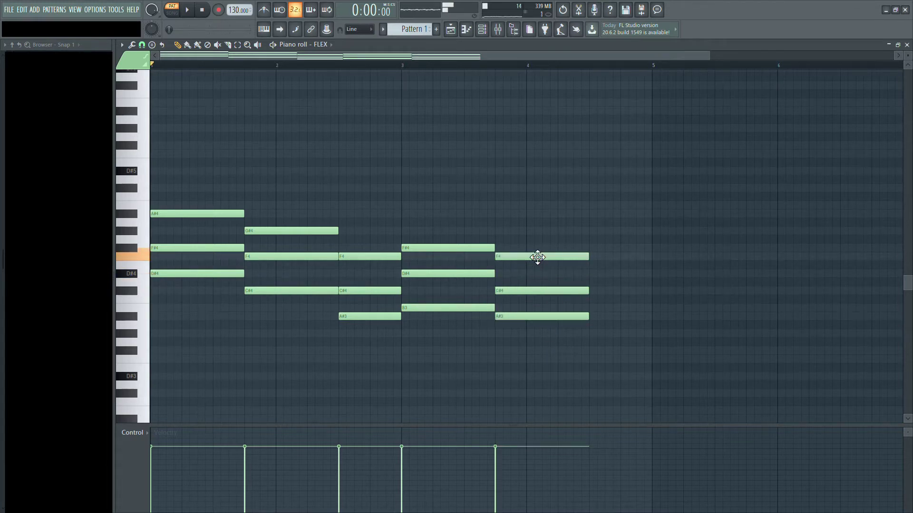
click(591, 334)
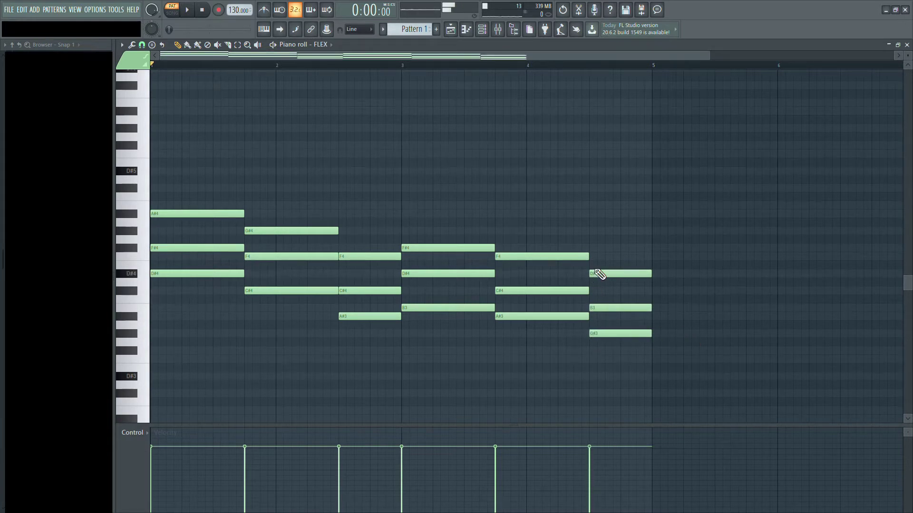
key(space)
scroll(568, 77, down, 1)
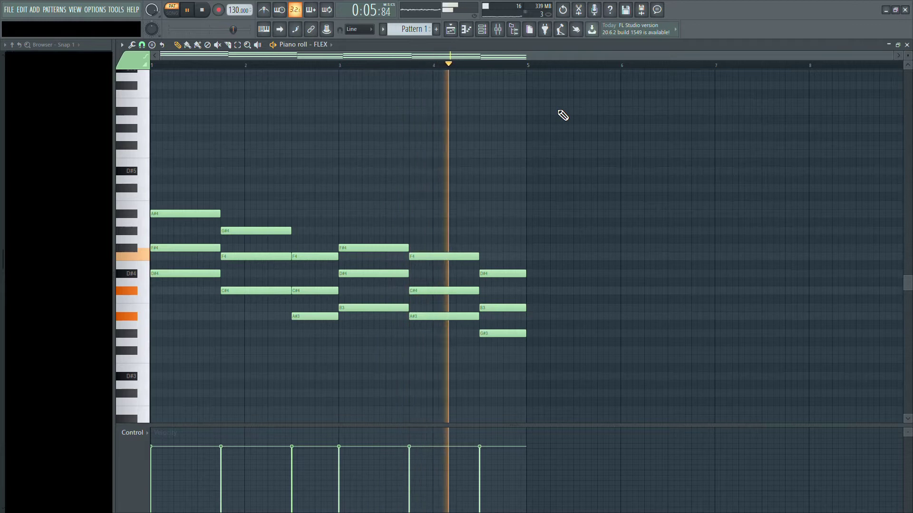
key(space)
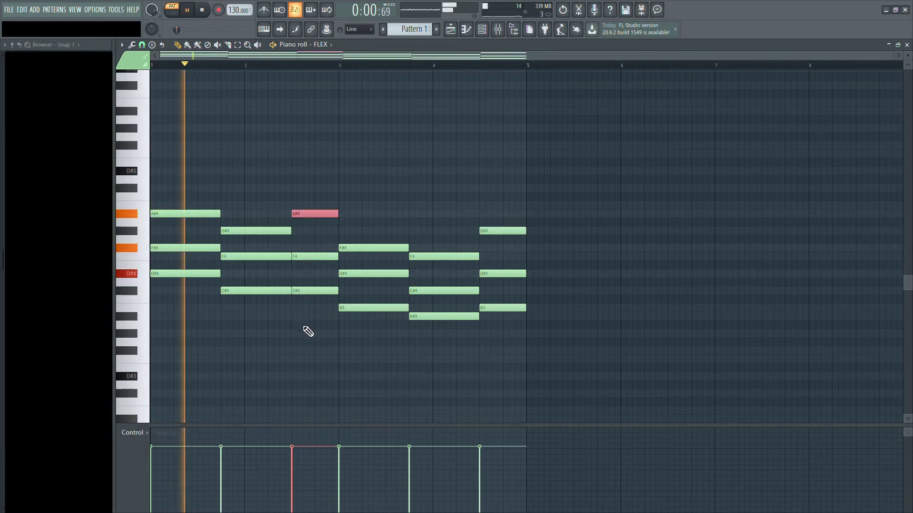
- Raise the third chord's low B3 note an octave to B4 and audition the result
ctrl+click(347, 353)
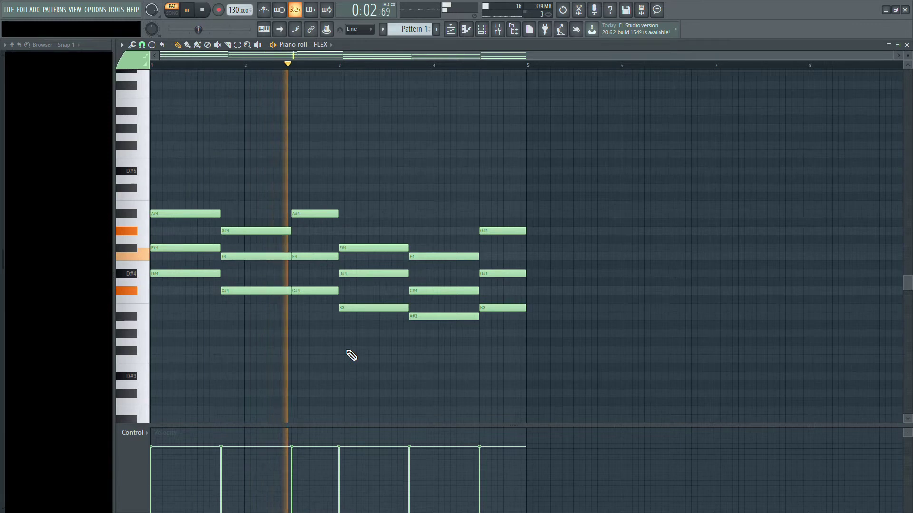
key(space)
ctrl+click(442, 318)
key(ctrl+Up)
key(space)
ctrl+click(359, 308)
key(ctrl+Up)
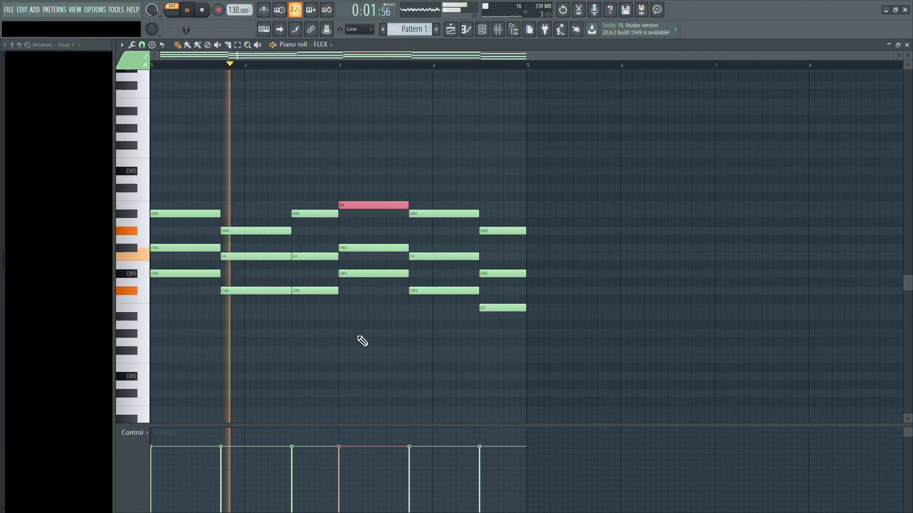
ctrl+click(357, 337)
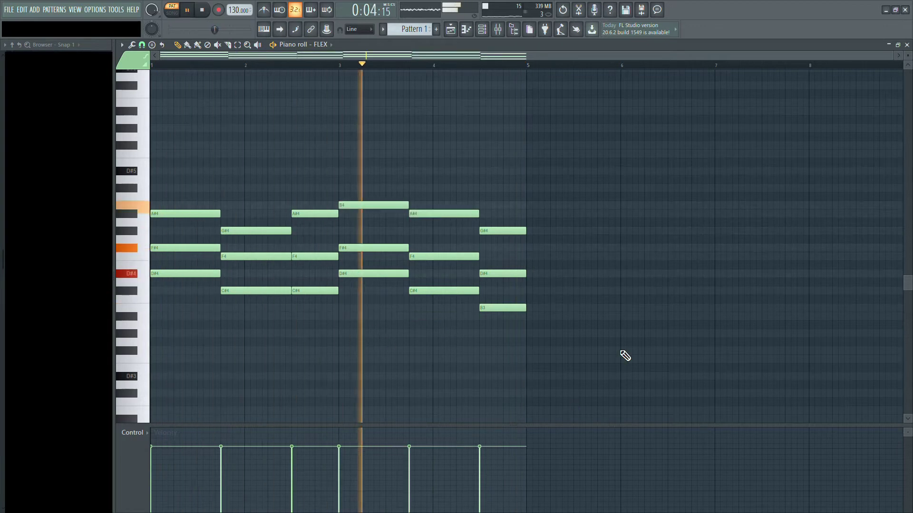
key(space)
- Copy the D#4 and C#4 chord roots and paste them an octave lower as bass notes
ctrl+shift+click(207, 275)
ctrl+shift+click(267, 291)
key(ctrl+c)
key(ctrl+v)
key(ctrl+Down)
key(space)
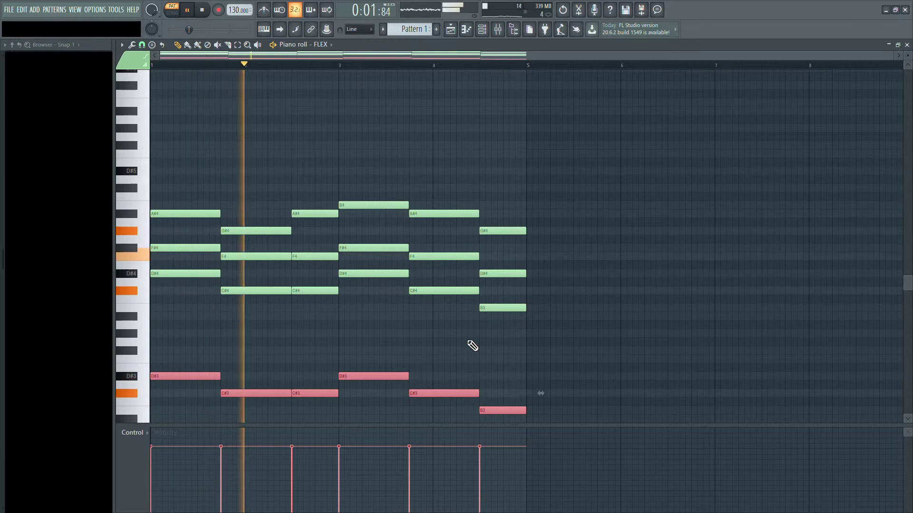
ctrl+click(542, 213)
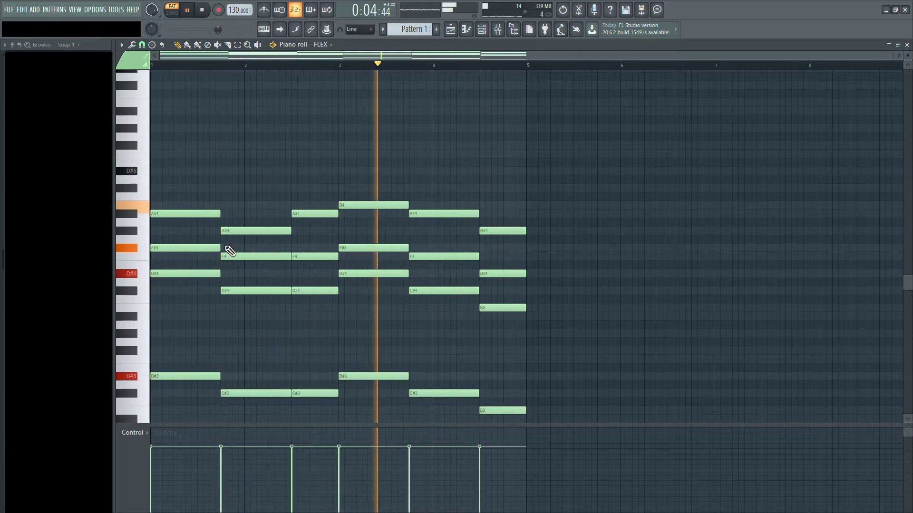
key(space)
scroll(232, 288, down, 3)
- Delete the low bass notes and drop the third chord's A#4 back to A#3
right_click(183, 299)
ctrl+click(437, 357)
key(space)
ctrl+click(327, 139)
key(ctrl+Down)
ctrl+click(346, 137)
key(space)
key(space)
key(space)
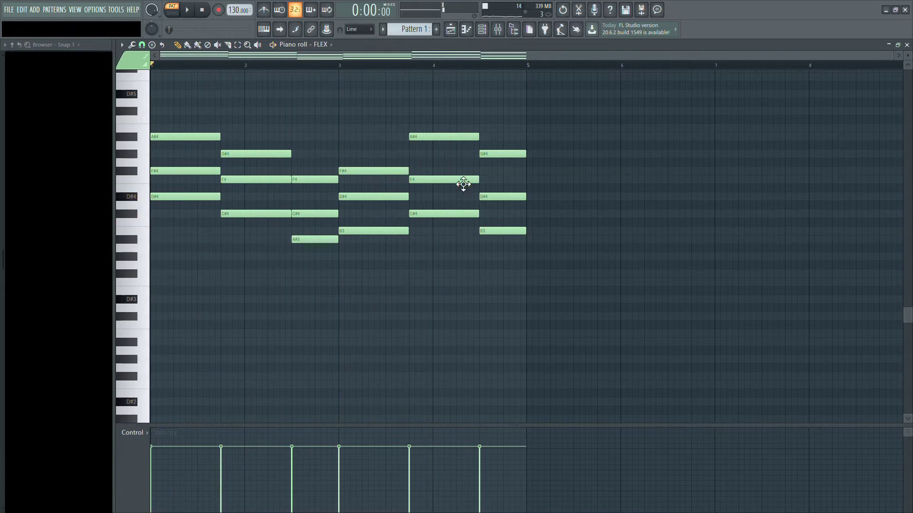
- Move the fifth chord's A#4 and the bar-4.5 G#4 down an octave
ctrl+click(444, 138)
key(ctrl+Down)
key(space)
ctrl+click(580, 308)
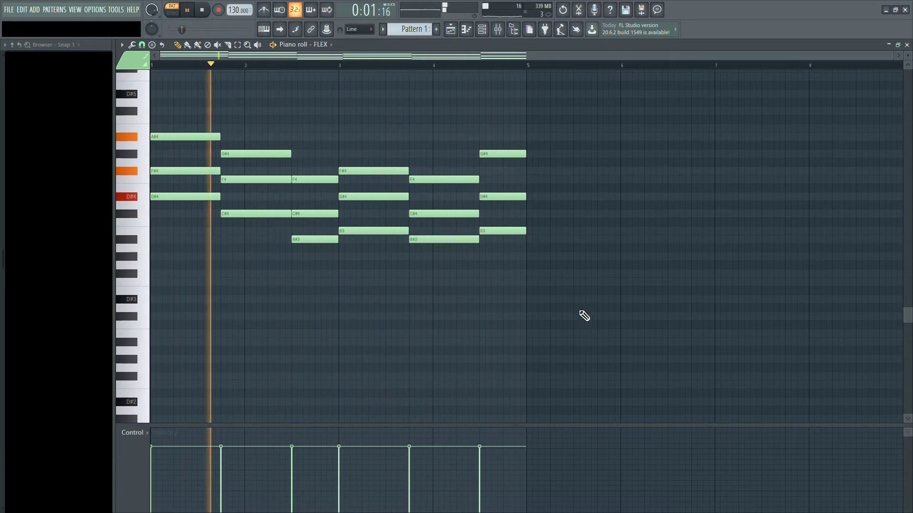
key(space)
click(497, 154)
key(ctrl+Down)
key(space)
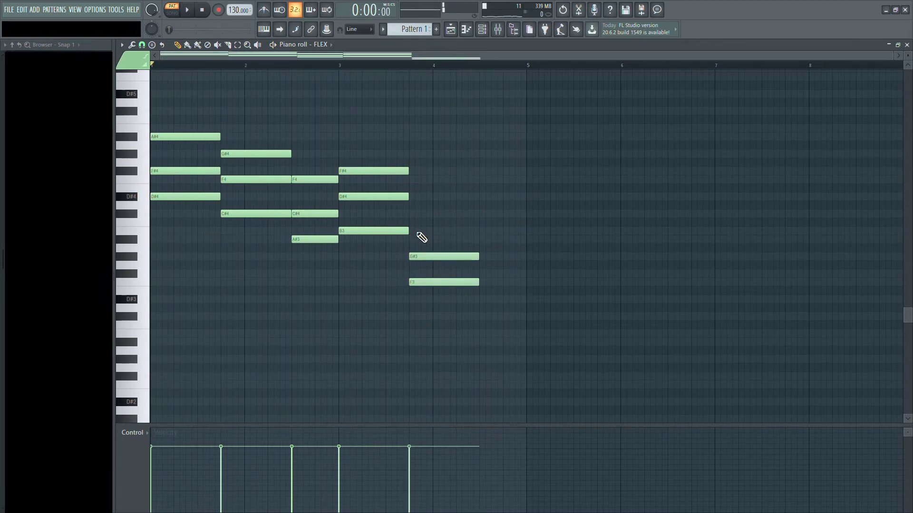
- Try raising the F3 and G#3 notes an octave, then undo the change
ctrl+shift+click(441, 257)
key(ctrl+Up)
ctrl+click(508, 273)
key(space)
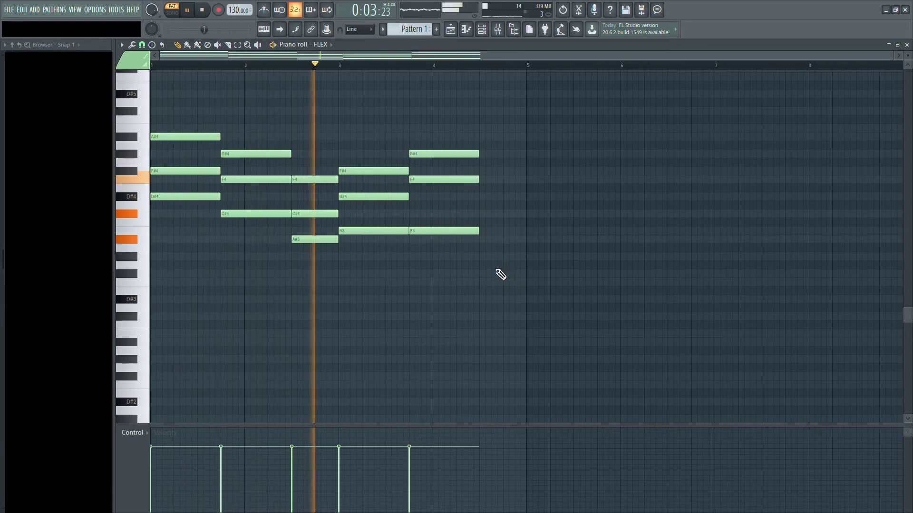
key(space)
key(ctrl+alt+z)
key(ctrl+alt+z)
key(ctrl+alt+z)
key(ctrl+alt+z)
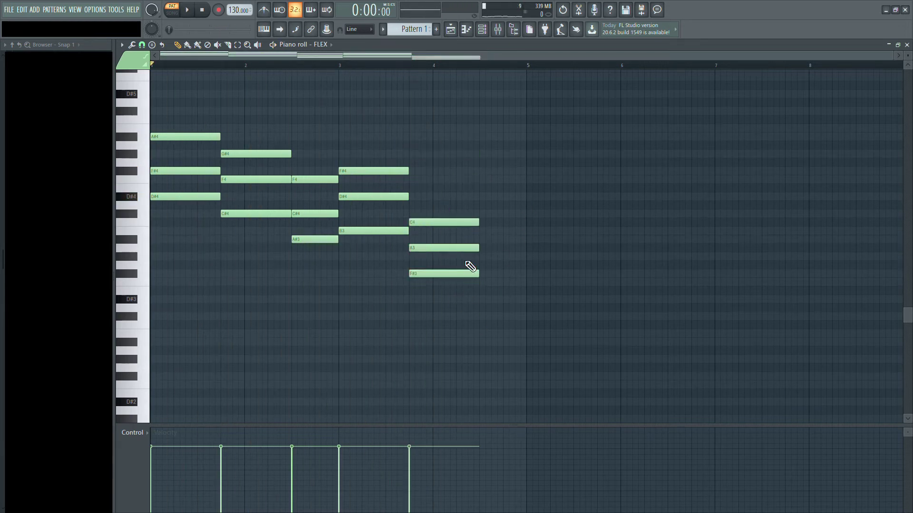
- Raise the F#3 note an octave to F#4 and play the progression
ctrl+click(463, 275)
key(ctrl+Up)
key(space)
ctrl+click(503, 290)
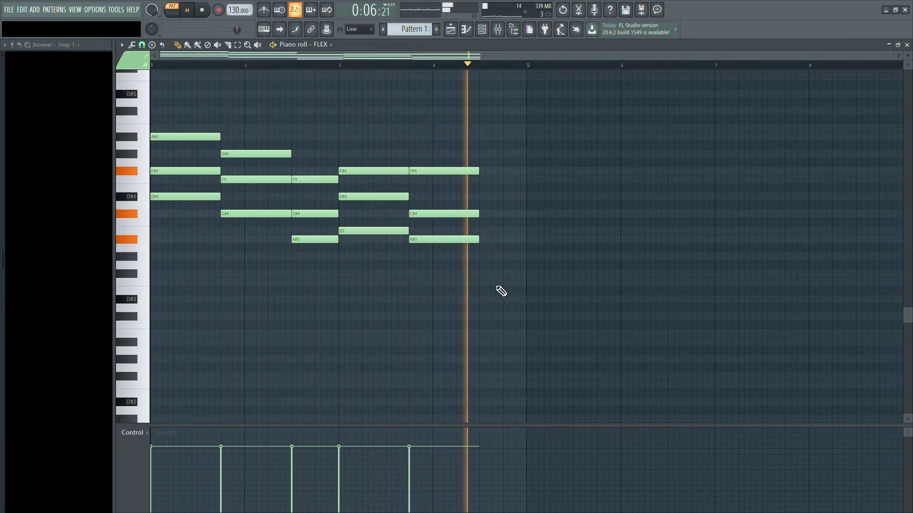
key(space)
scroll(415, 118, up, 5)
scroll(463, 69, down, 5)
- Shift every note up an octave and add a G#4–B4–D#5 chord at bar 4.5
key(ctrl+Up)
key(space)
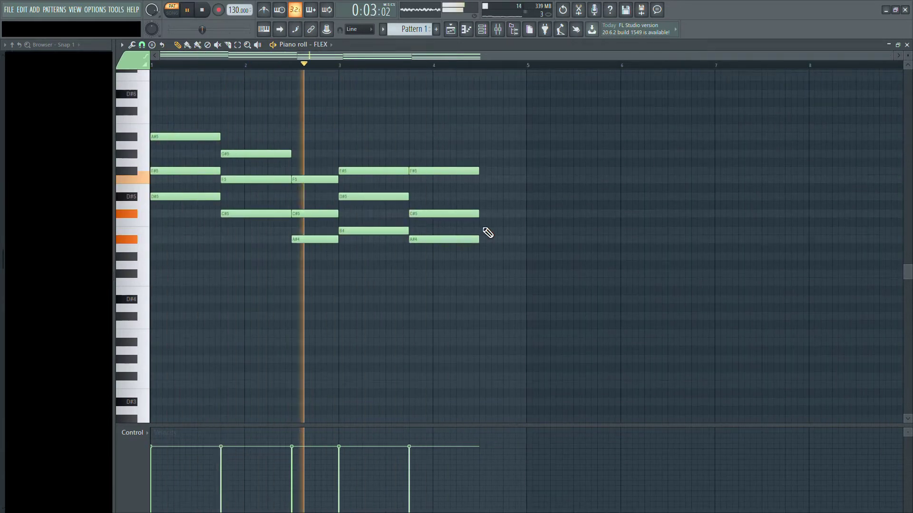
key(space)
key(space)
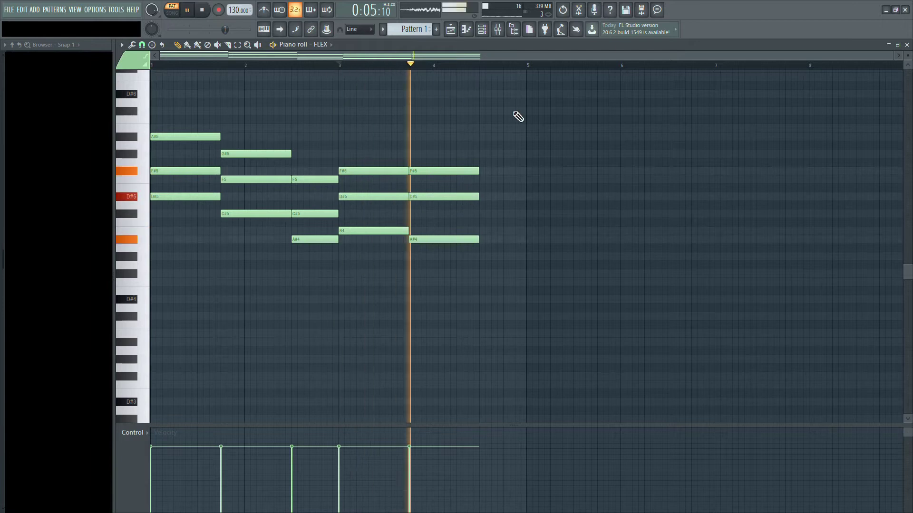
key(space)
click(486, 256)
click(483, 231)
click(483, 197)
key(space)
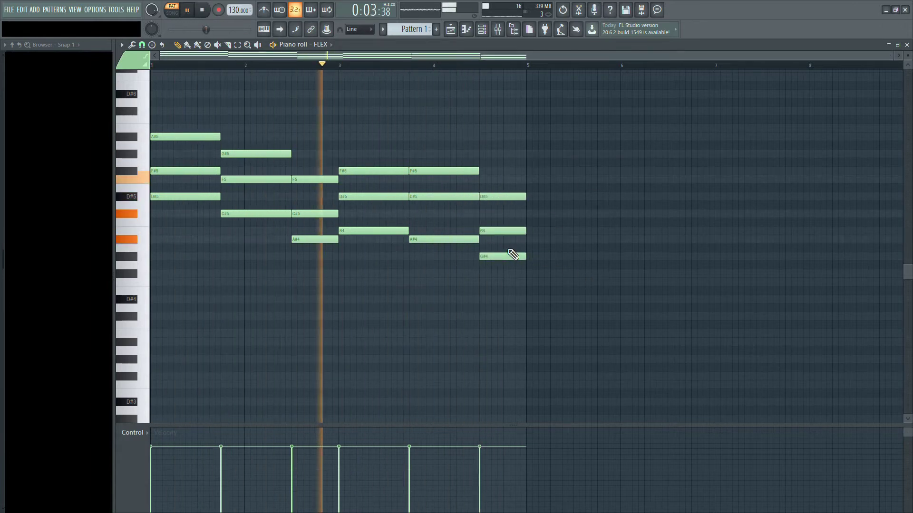
- Revoice the last chord to A#4–C#5–F5, then drop every note back an octave
key(space)
drag(512, 197, 512, 171)
drag(511, 231, 511, 205)
mouse_move(509, 257)
mouse_down()
mouse_move(509, 240)
mouse_move(509, 257)
mouse_up()
drag(511, 205, 511, 214)
key(space)
drag(512, 172, 512, 180)
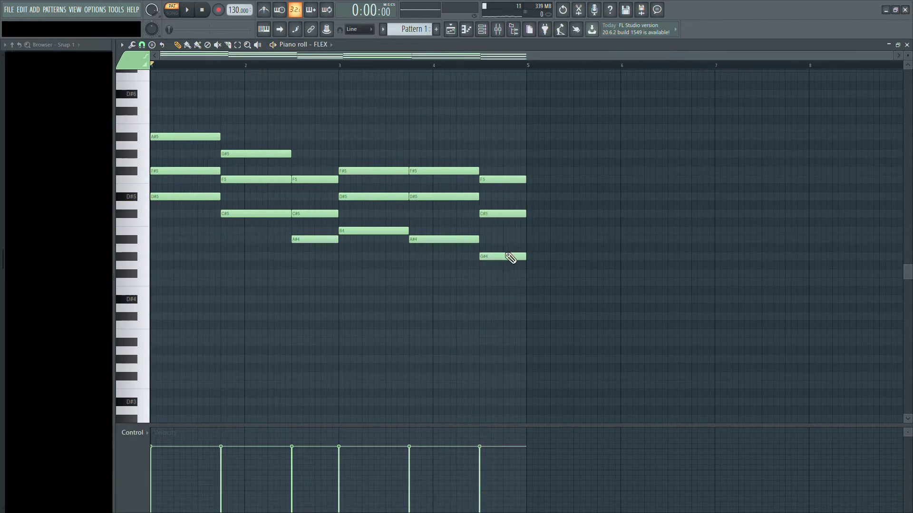
key(space)
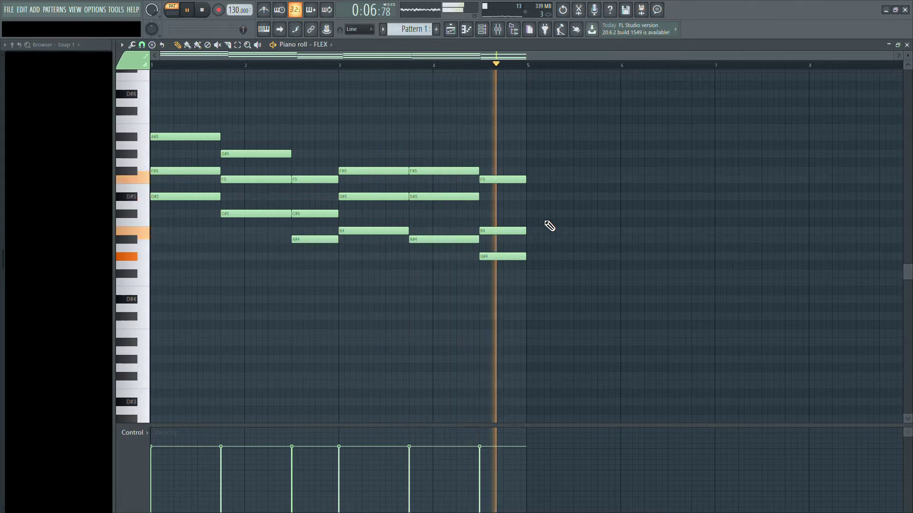
key(space)
drag(510, 231, 510, 215)
drag(513, 266, 513, 249)
key(space)
key(space)
key(ctrl+Down)
key(space)
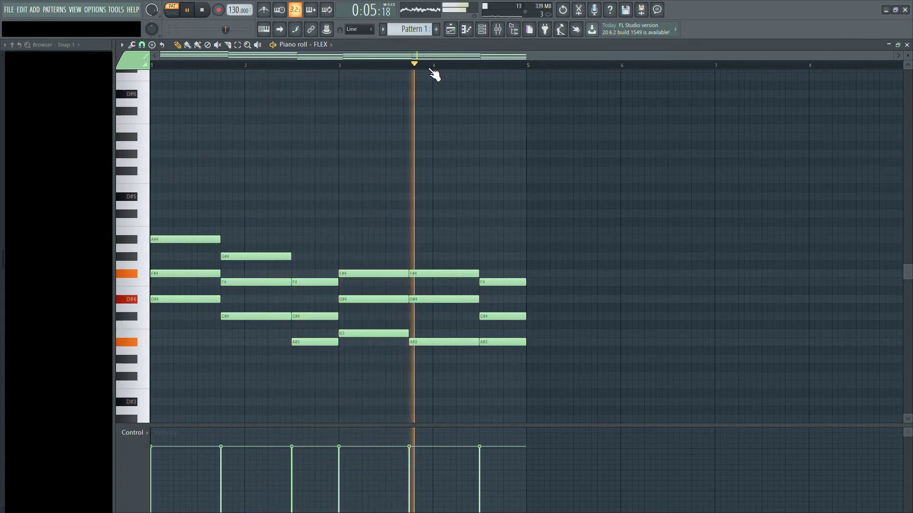
- Transpose all the FLEX chord notes up two semitones and play them back
scroll(498, 173, down, 1)
key(space)
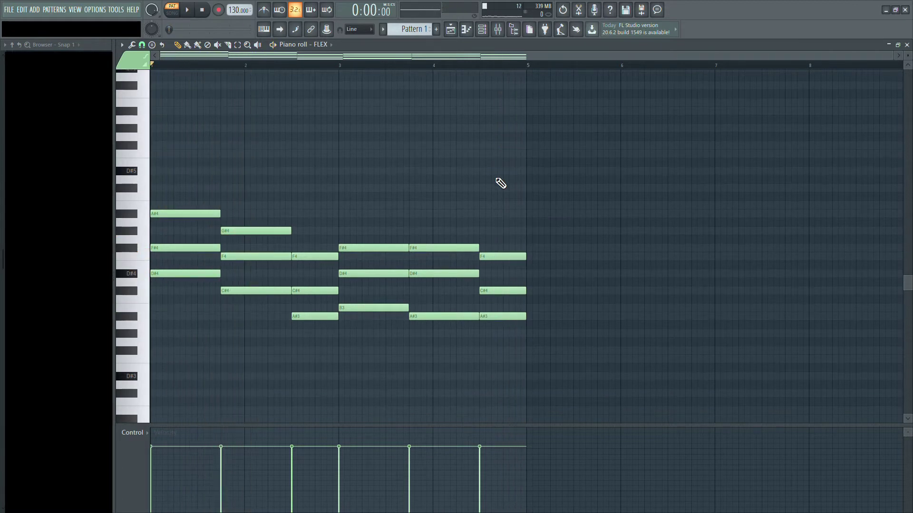
key(shift+Up)
key(shift+Up)
key(space)
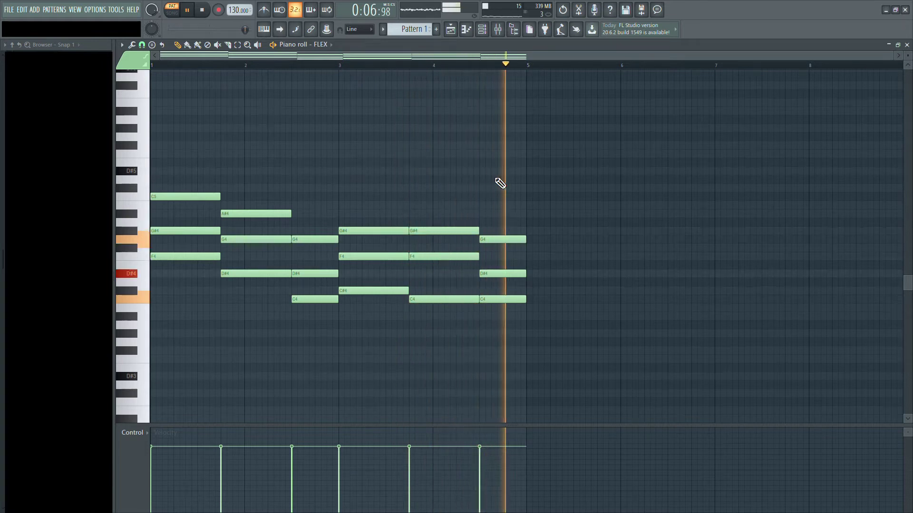
key(space)
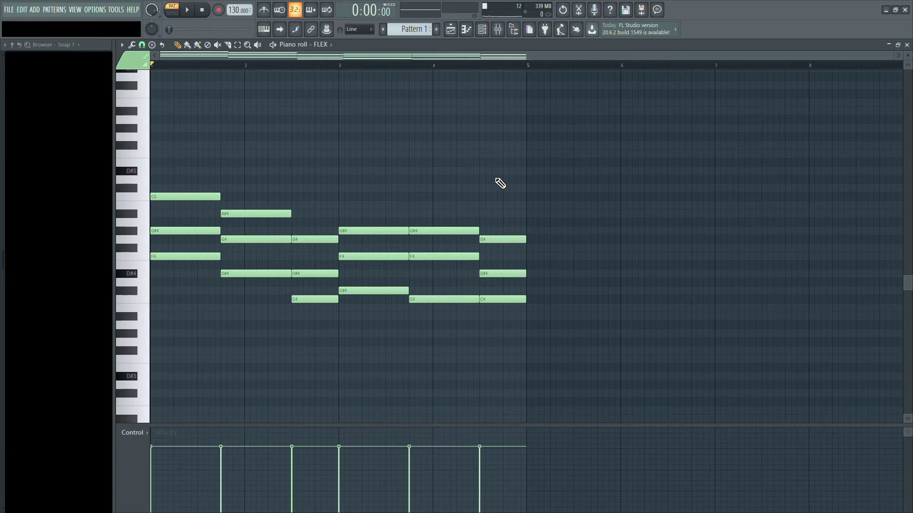
- Try a different pitch for the third chord's low C4 note, then undo it
click(319, 299)
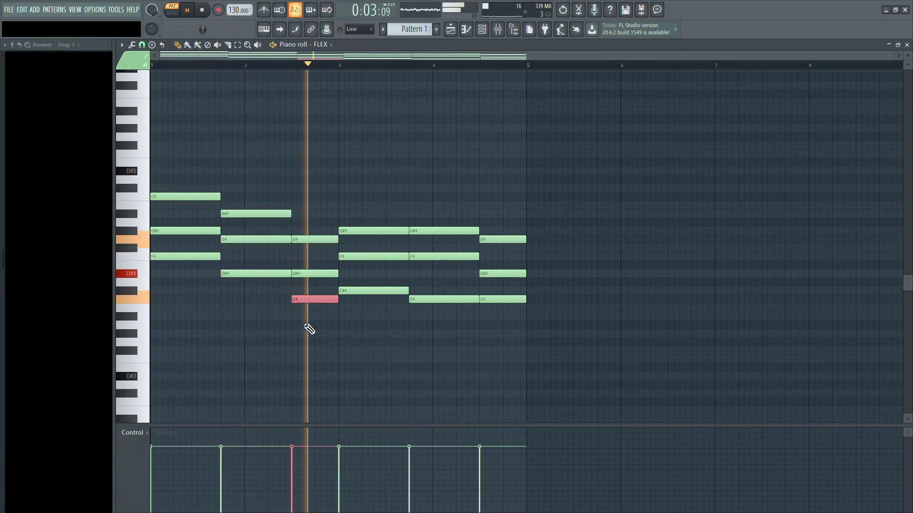
key(space)
key(space)
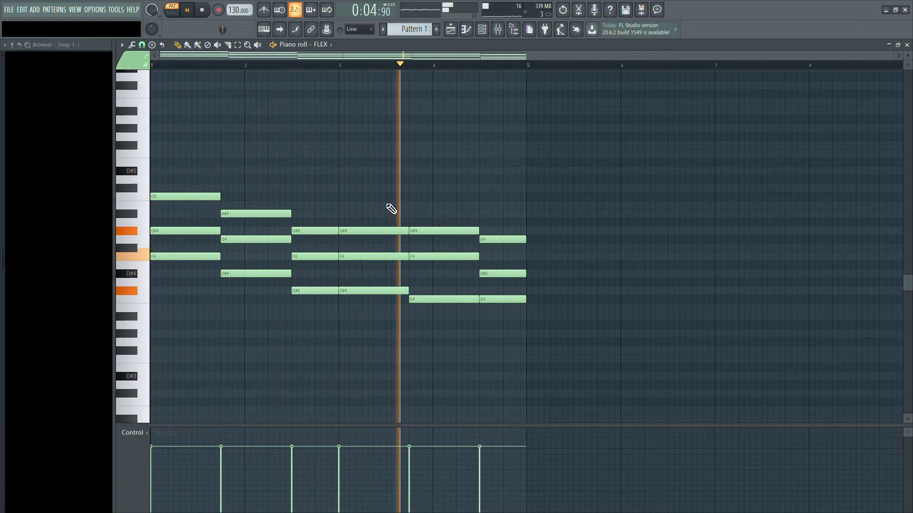
key(space)
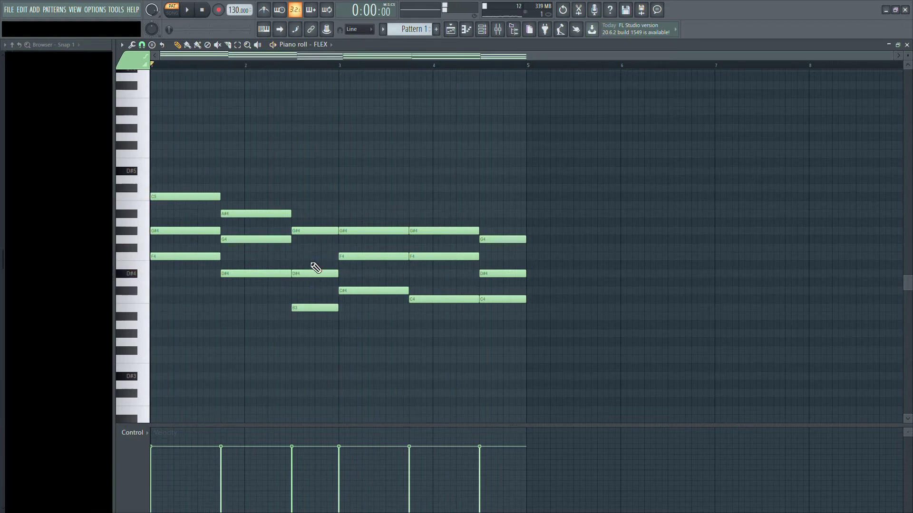
mouse_move(323, 316)
mouse_down()
mouse_move(319, 220)
mouse_move(320, 312)
mouse_up()
key(space)
key(space)
key(space)
key(space)
key(space)
key(space)
key(space)
key(space)
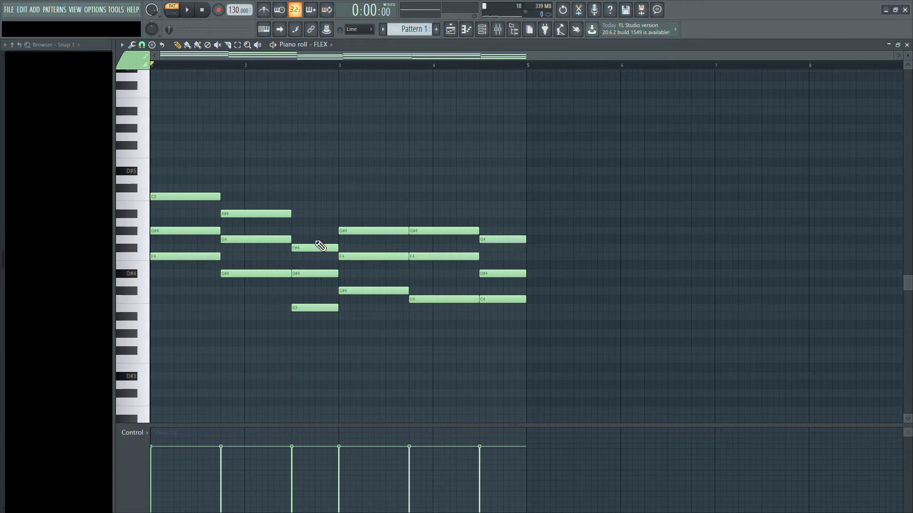
key(ctrl+alt+z)
key(ctrl+alt+z)
key(ctrl+alt+z)
key(space)
- Transpose every note up one more semitone and raise the bar-4 C#4 to D4
key(space)
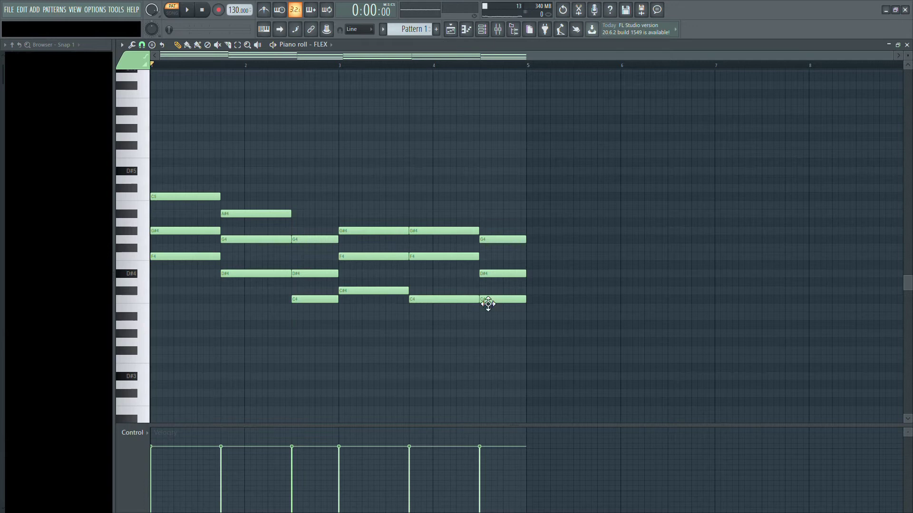
key(shift+Up)
key(space)
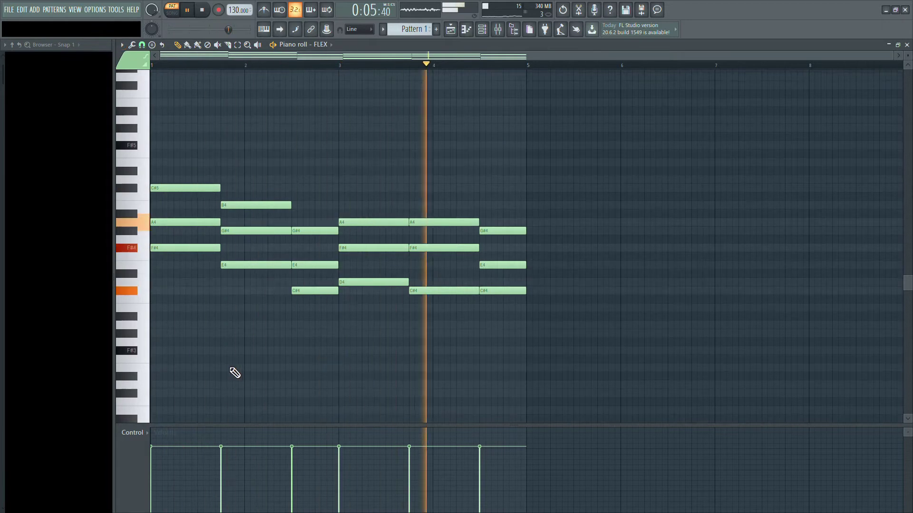
drag(452, 291, 452, 283)
key(space)
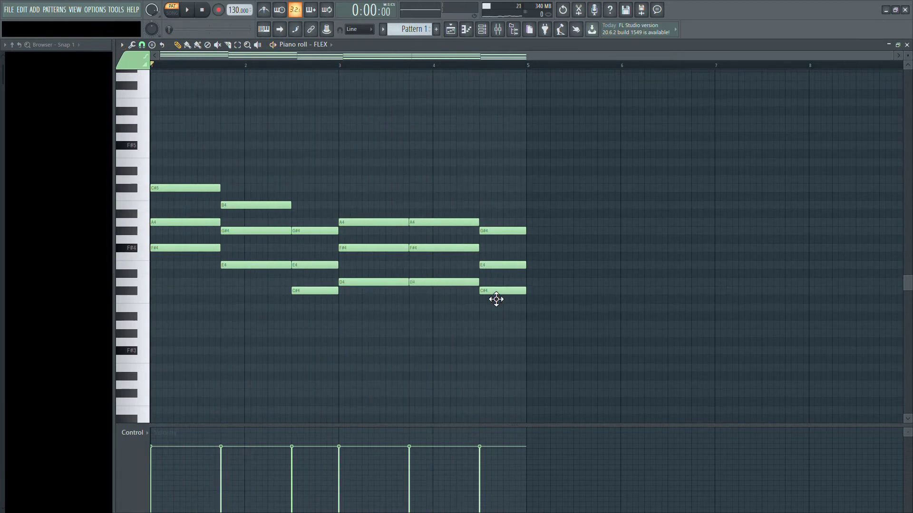
key(ctrl+a)
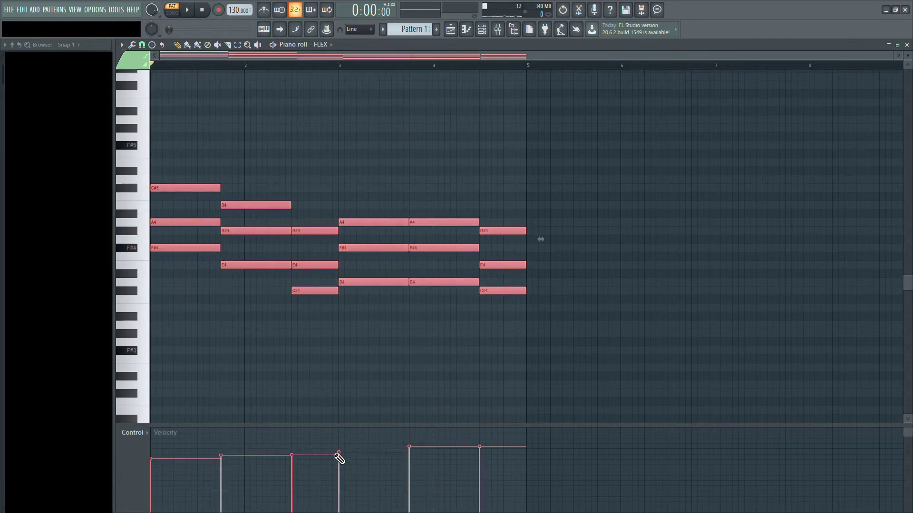
key(space)
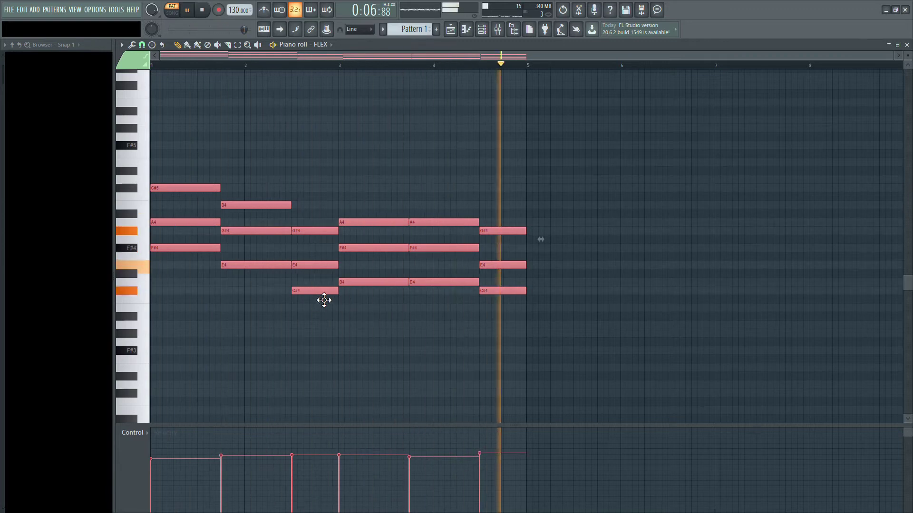
key(ctrl+d)
key(space)
key(space)
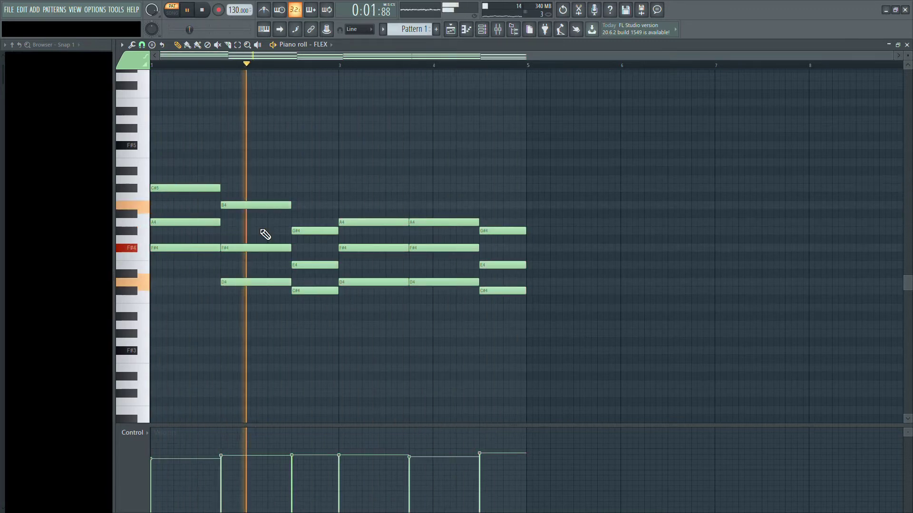
- Revoice the middle chords: E4 down to D4, B3 up to C#4, bar-4 note to D4
key(space)
key(space)
mouse_move(314, 265)
mouse_down()
mouse_move(314, 282)
mouse_move(323, 267)
mouse_up()
key(space)
drag(319, 308, 319, 291)
key(space)
key(space)
key(space)
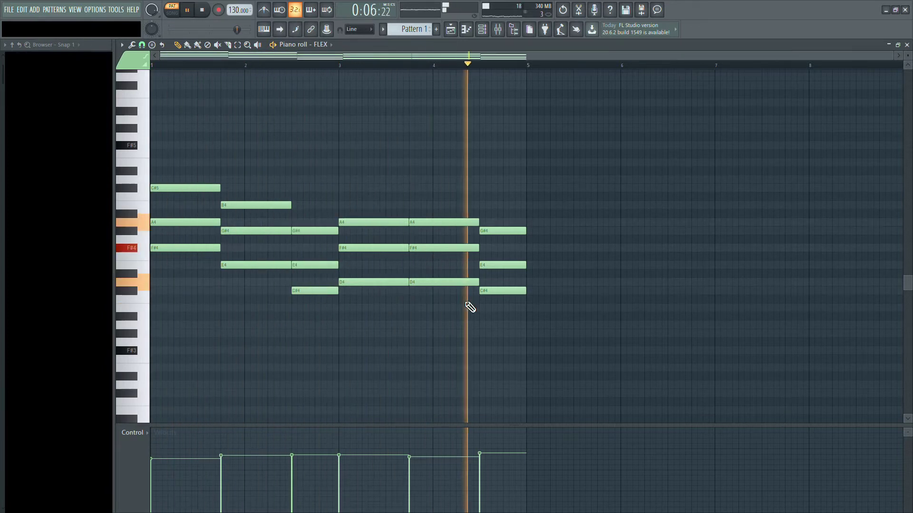
mouse_move(445, 282)
mouse_down()
mouse_move(442, 314)
mouse_move(437, 298)
mouse_up()
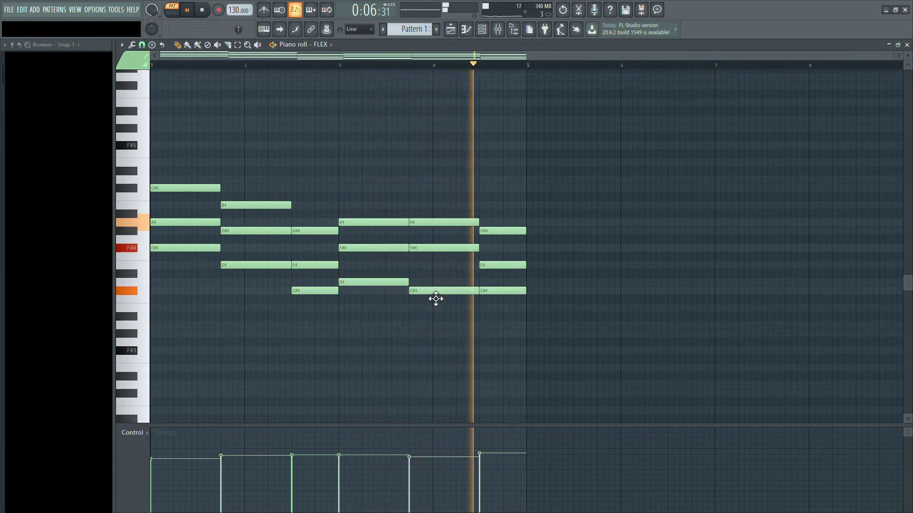
drag(437, 298, 438, 290)
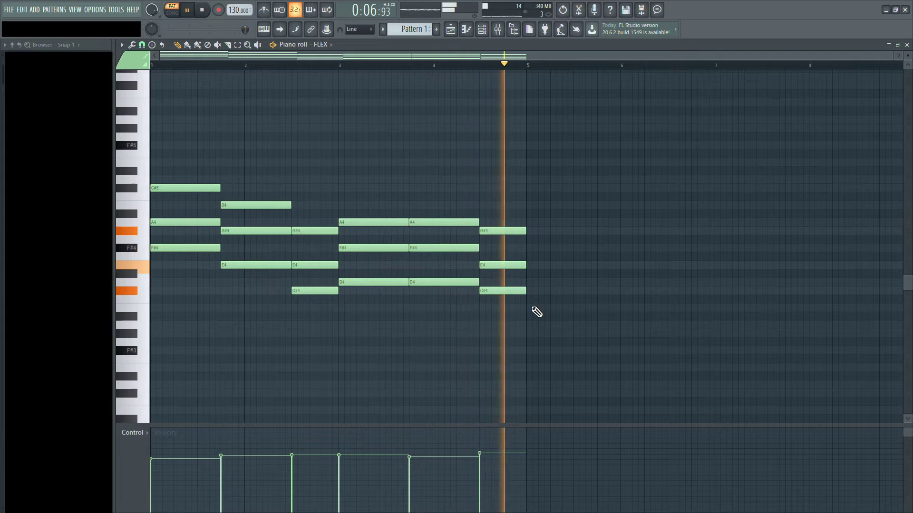
- Load the Steinway D preset from Essential Pianos onto the FLEX channel
click(907, 44)
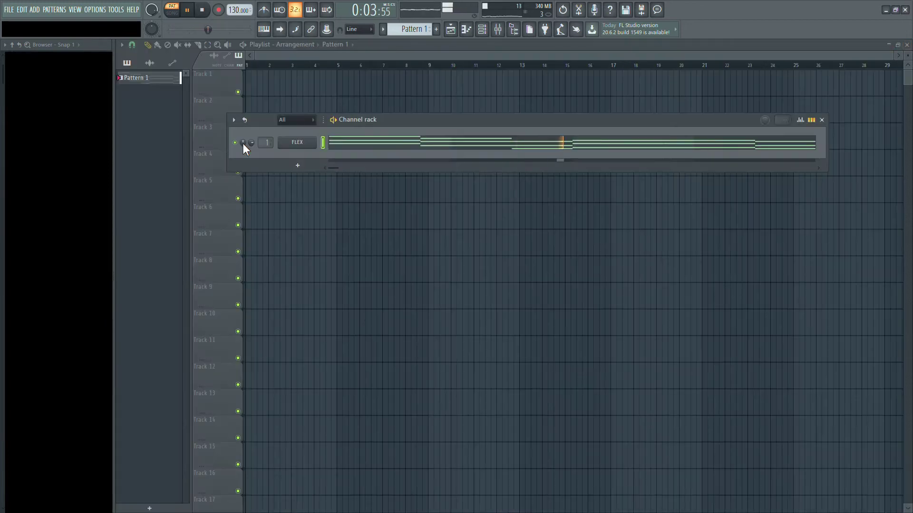
click(296, 143)
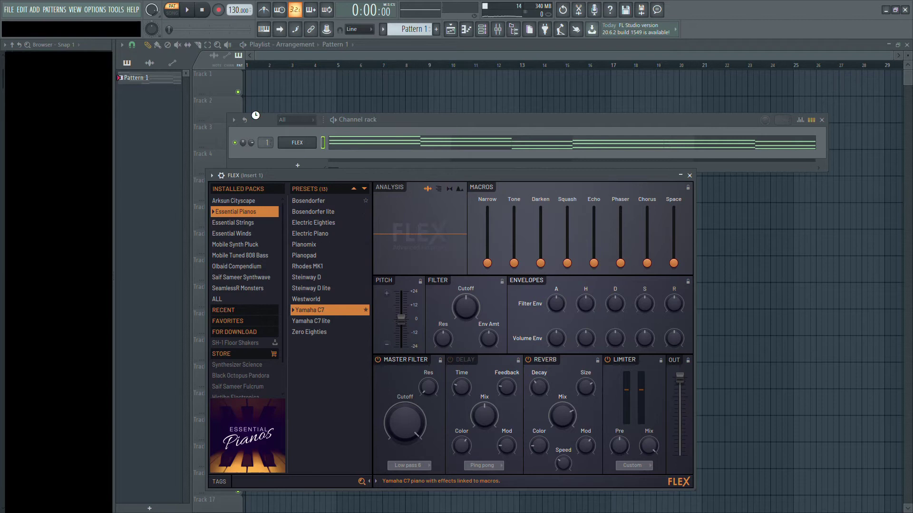
click(188, 11)
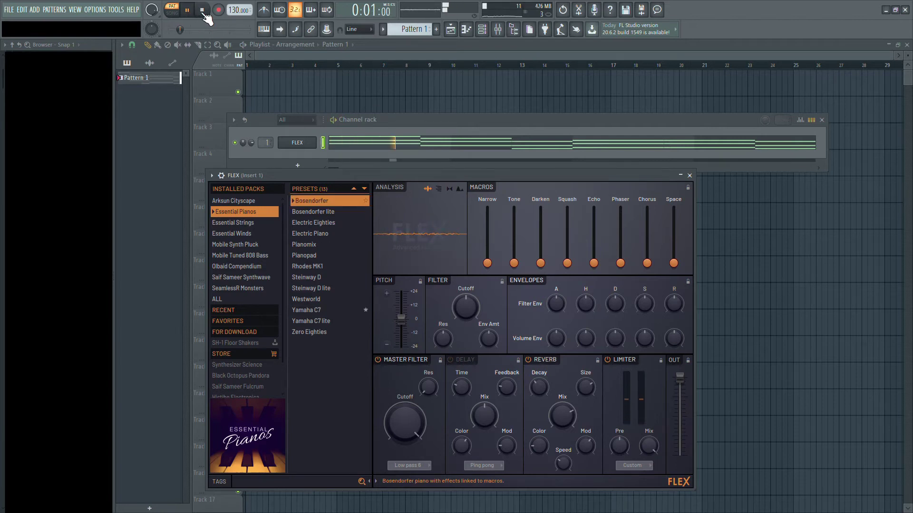
click(346, 278)
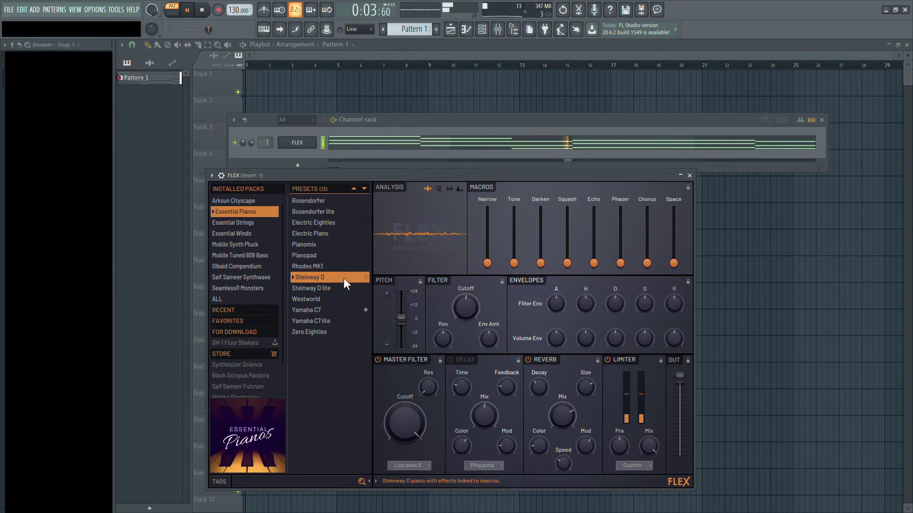
click(690, 176)
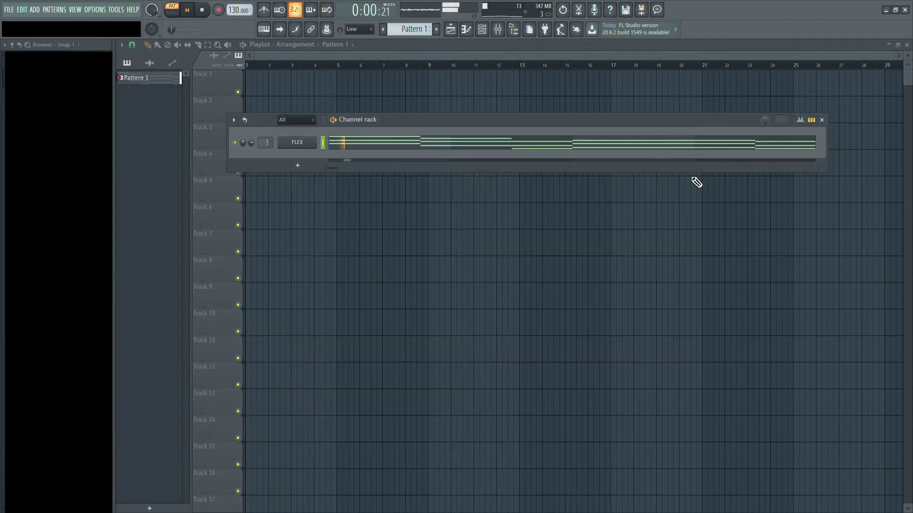
click(424, 146)
- Add C#5 above the chords, doubling the root an octave higher
drag(185, 159, 523, 322)
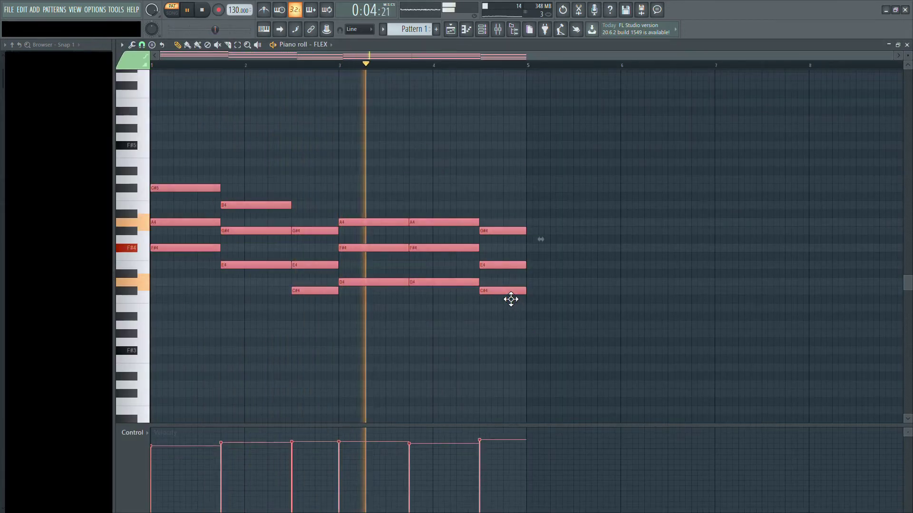
scroll(510, 299, down, 4)
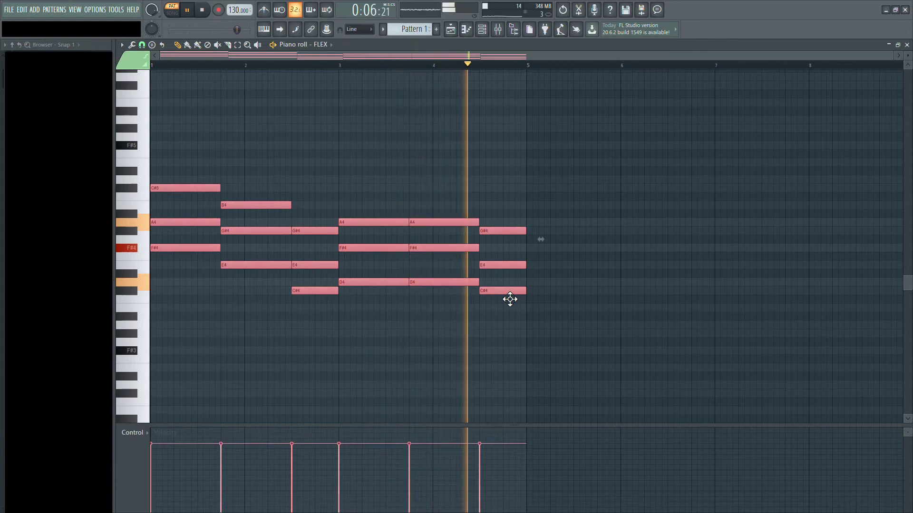
ctrl+click(461, 332)
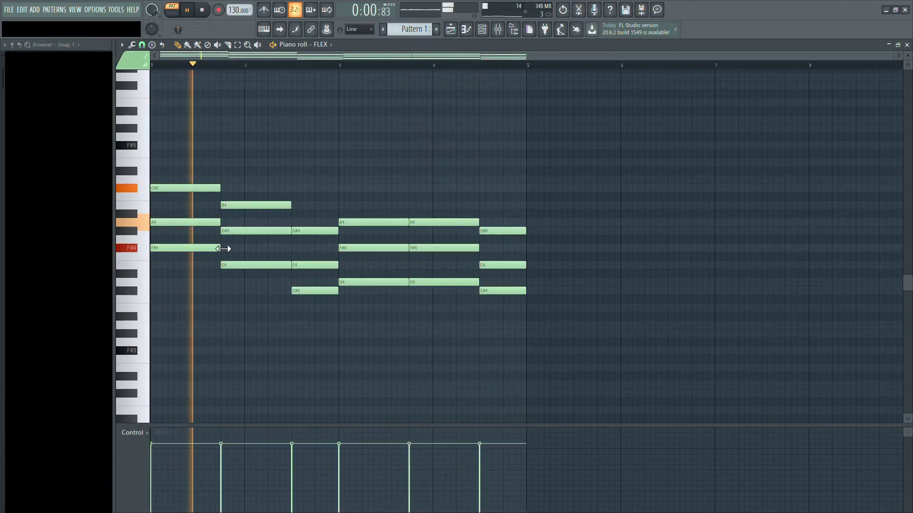
key(space)
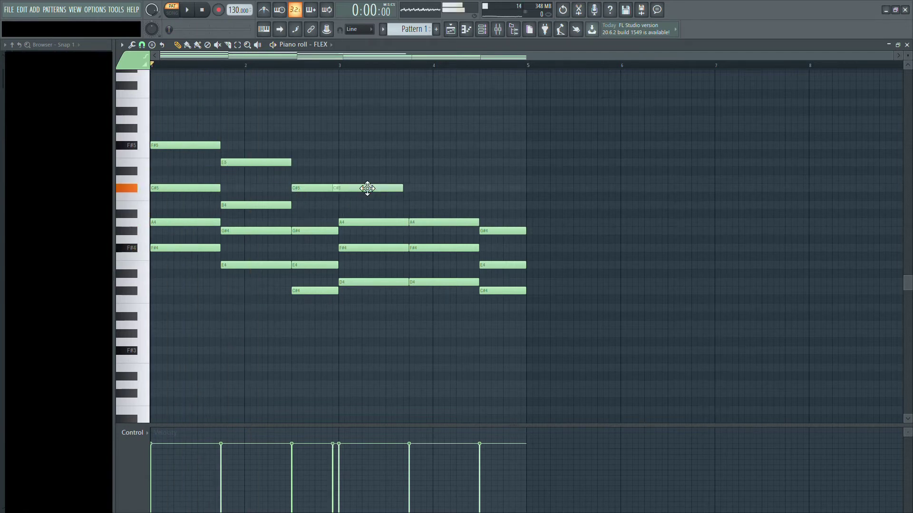
click(482, 188)
key(space)
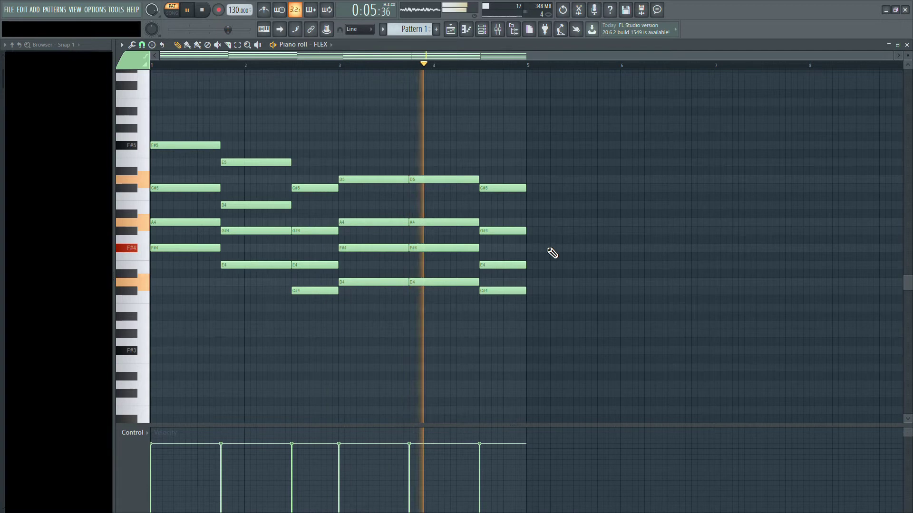
key(space)
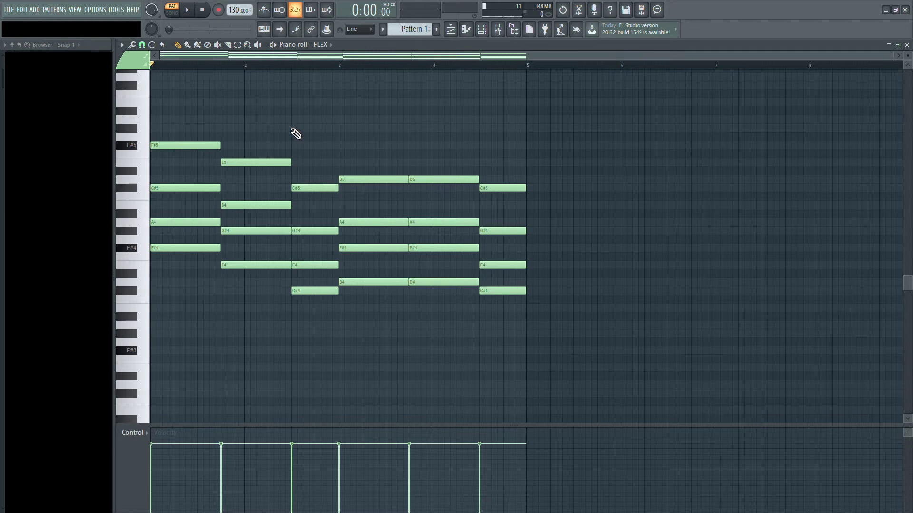
- Audition the four-note voicings such as F#4–A4–C#5–F#5 and start strumming the chords
key(space)
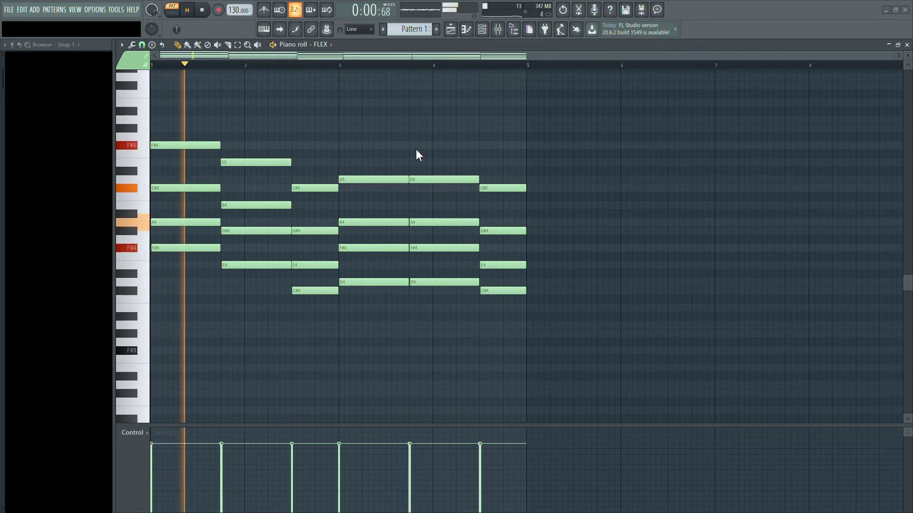
key(space)
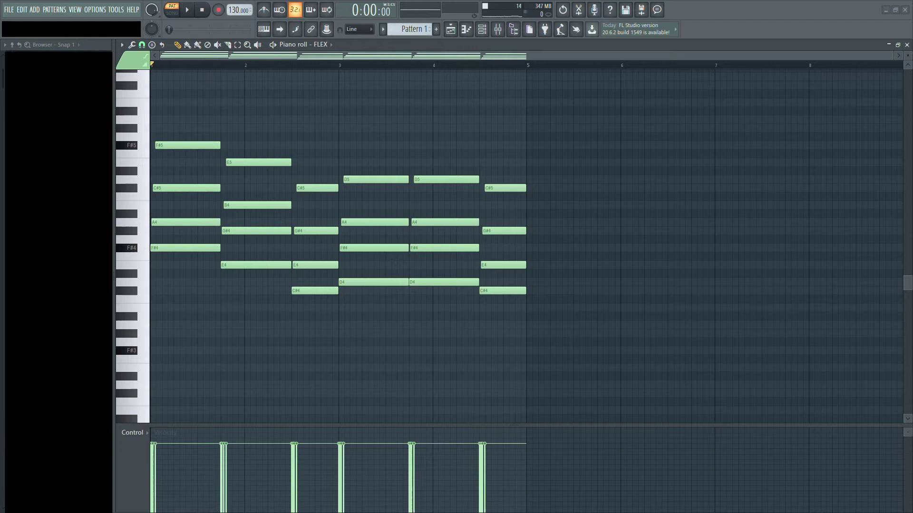
key(space)
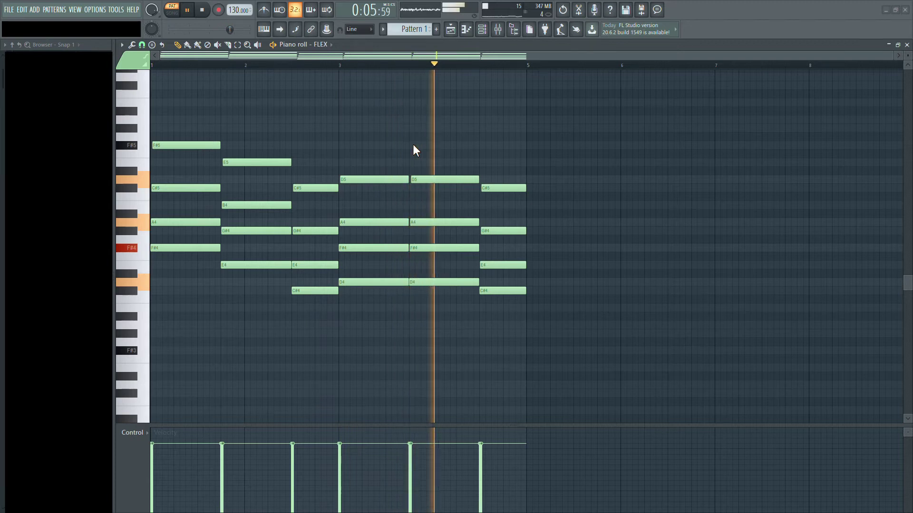
key(space)
key(space)
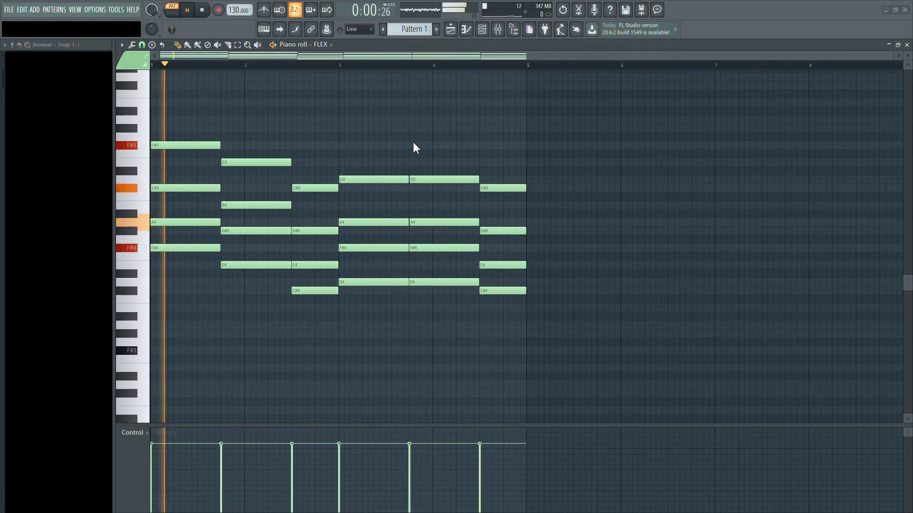
key(space)
mouse_move(413, 143)
mouse_down()
mouse_move(413, 131)
mouse_move(413, 149)
mouse_up()
key(space)
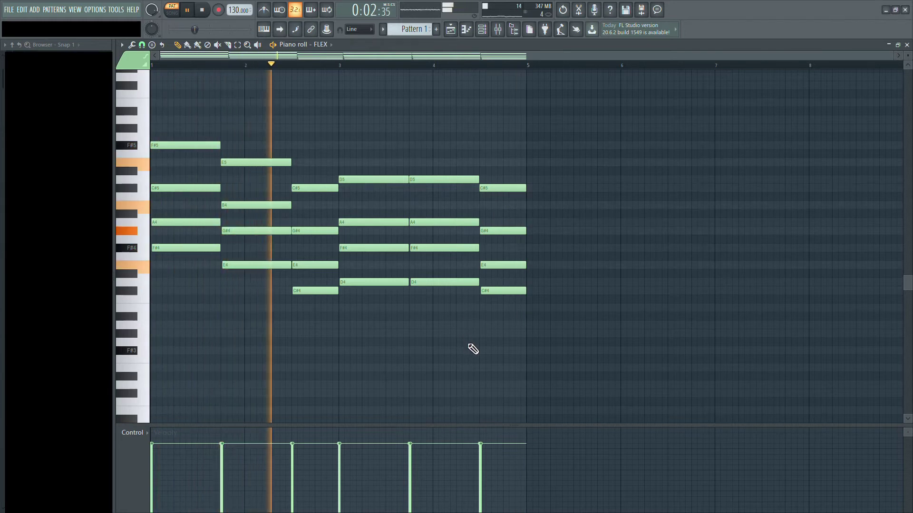
- Randomize the chord velocities with Alt+R, soften all notes, and add a step on the second channel
key(alt+r)
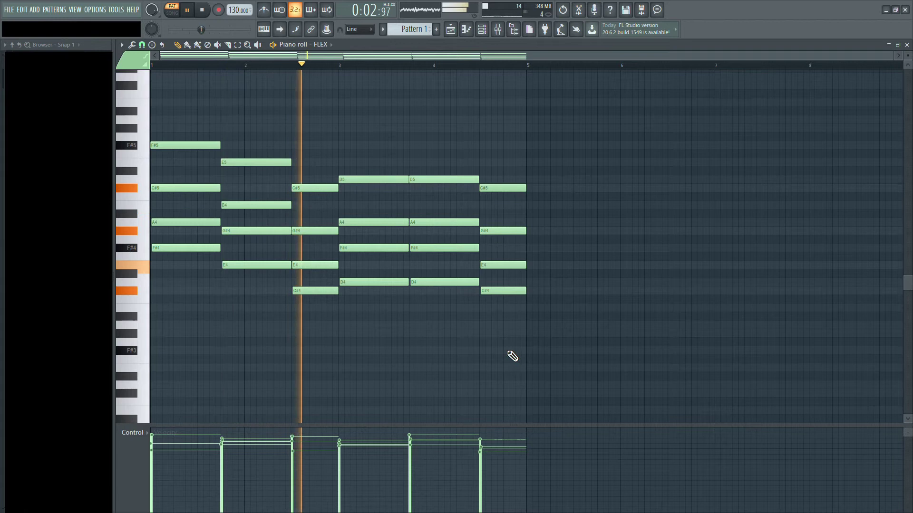
key(ctrl+a)
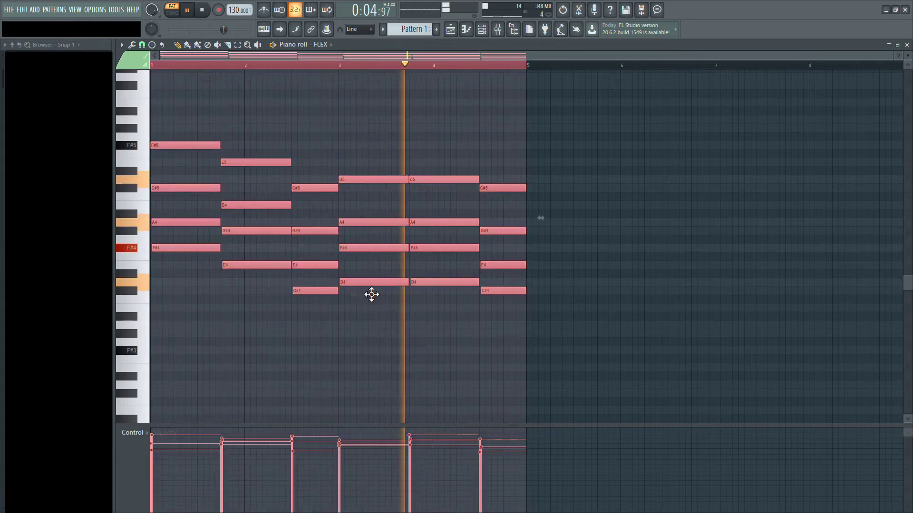
scroll(371, 291, down, 2)
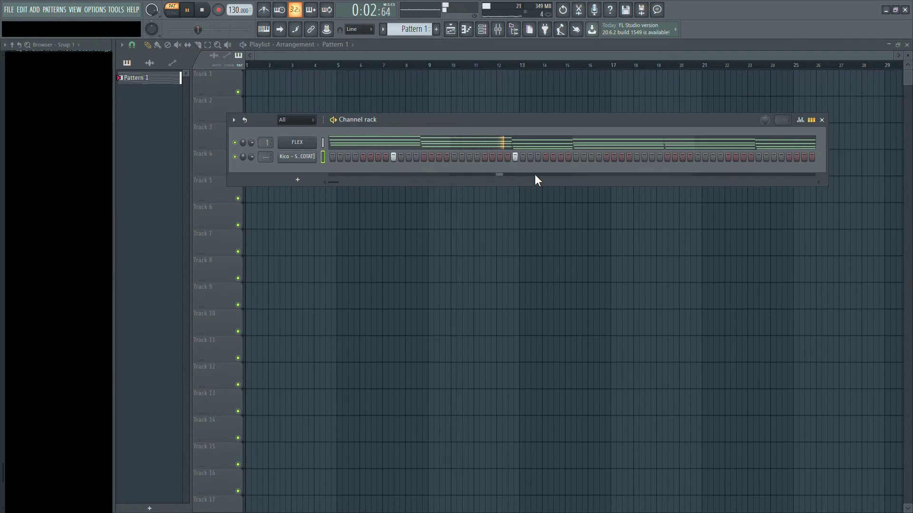
click(636, 157)
- Add a second extra hit on the sample channel and raise the hits to full velocity
click(758, 157)
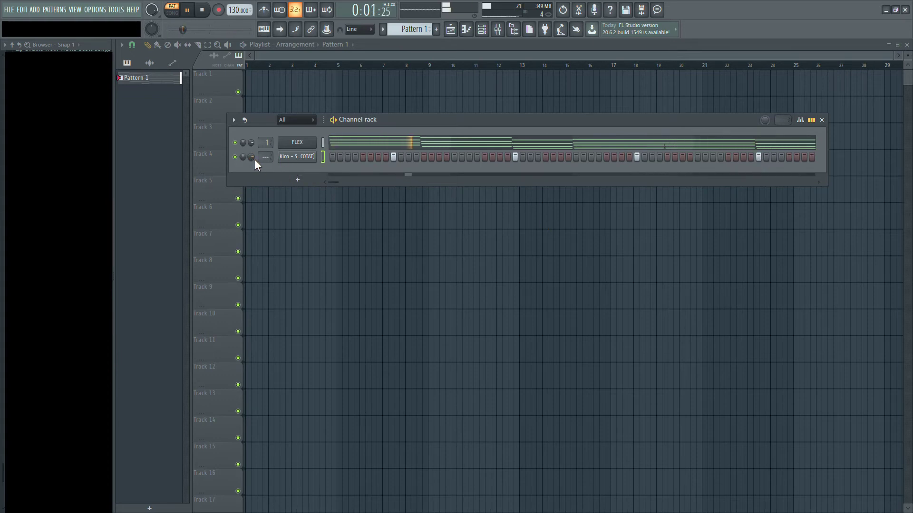
click(800, 120)
mouse_move(412, 203)
mouse_down()
mouse_move(570, 138)
mouse_move(838, 127)
mouse_up()
click(801, 121)
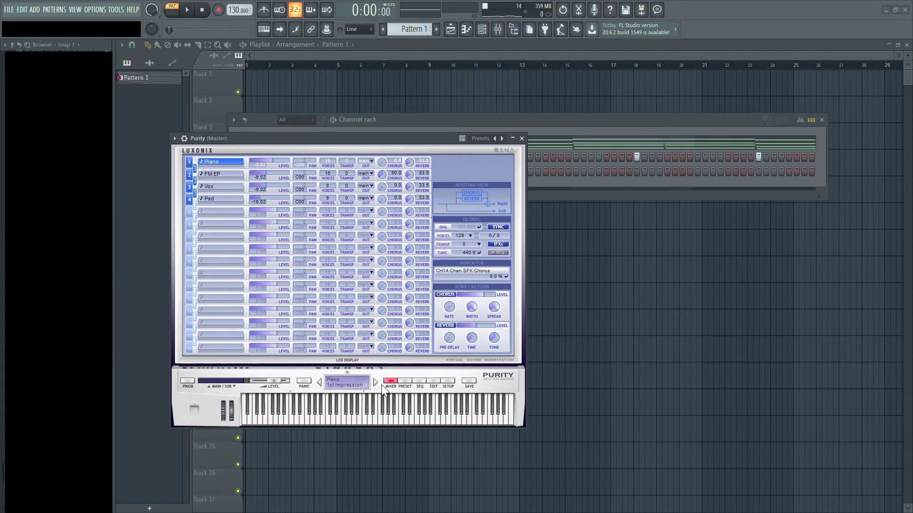
- Load the Woodwind Flute Vib preset into Purity
click(405, 381)
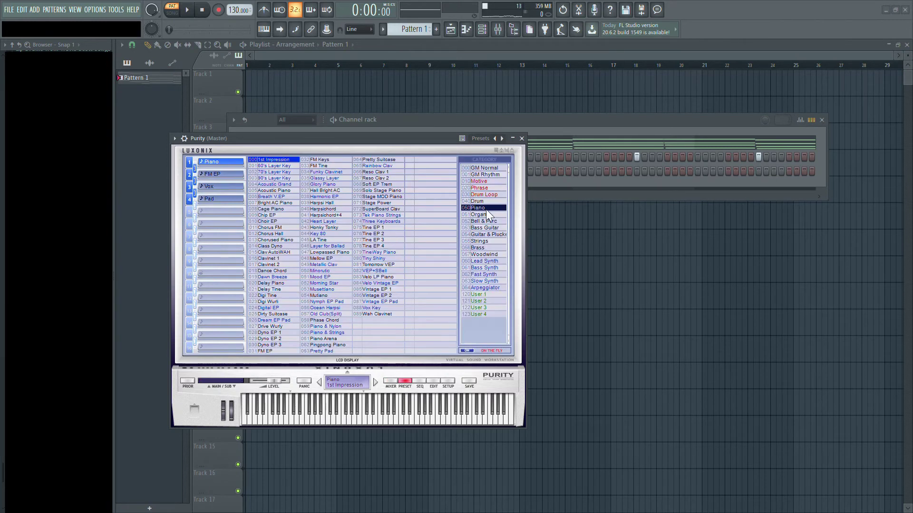
click(485, 255)
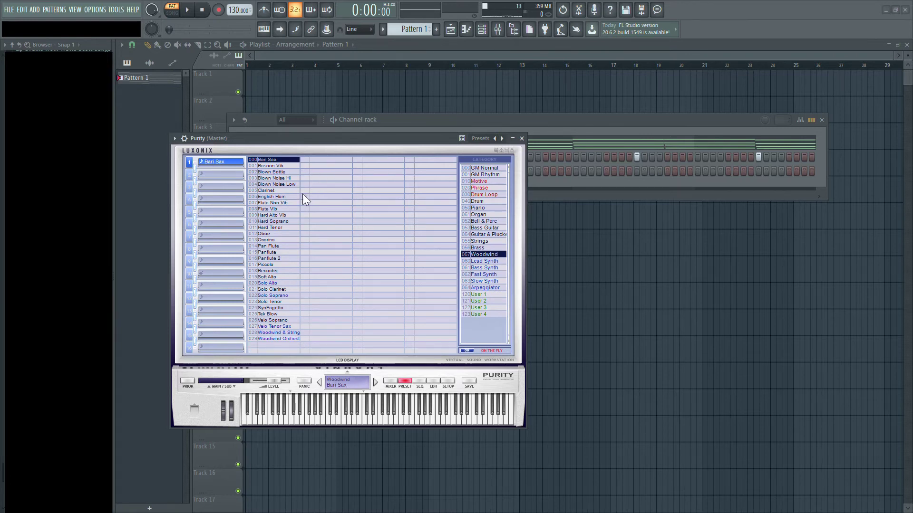
click(280, 209)
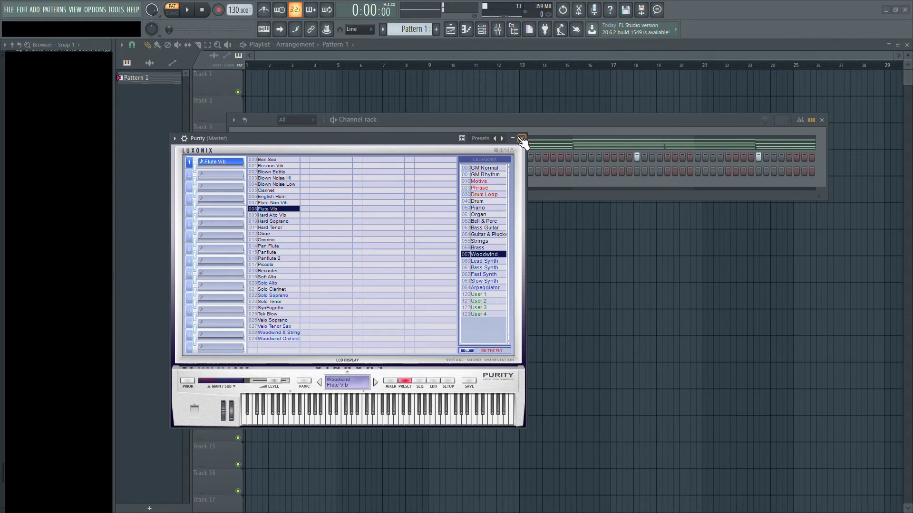
- Open Purity's piano roll to show its notes
key(space)
key(space)
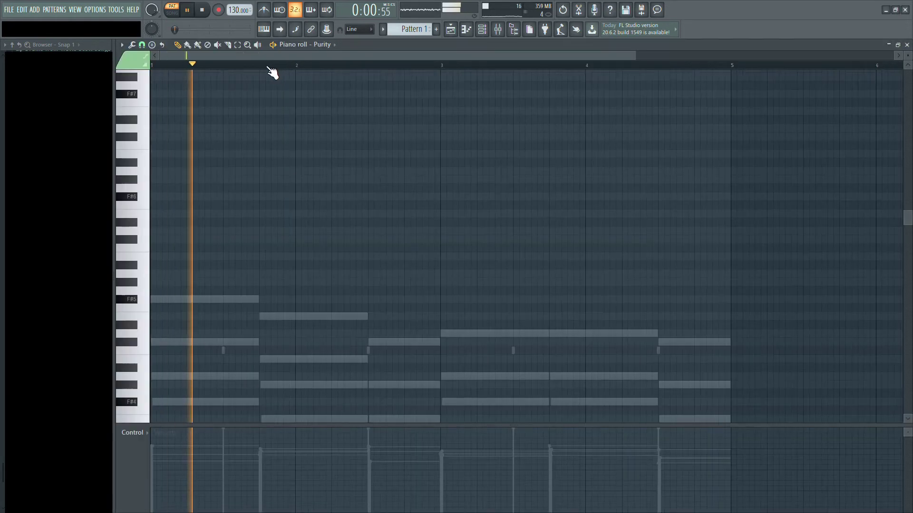
key(space)
click(255, 78)
key(space)
scroll(257, 78, up, 2)
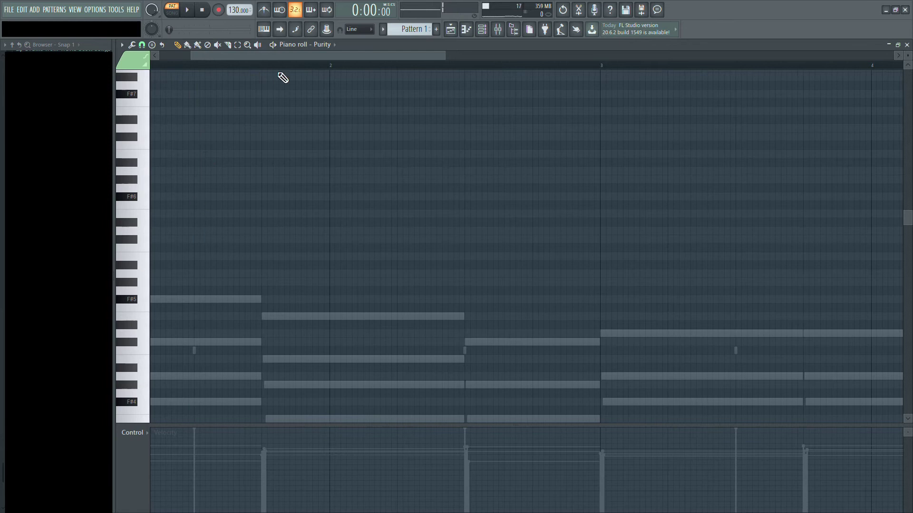
- Draw the first Purity flute melody notes above the FLEX chords and audition them
drag(284, 55, 157, 87)
key(space)
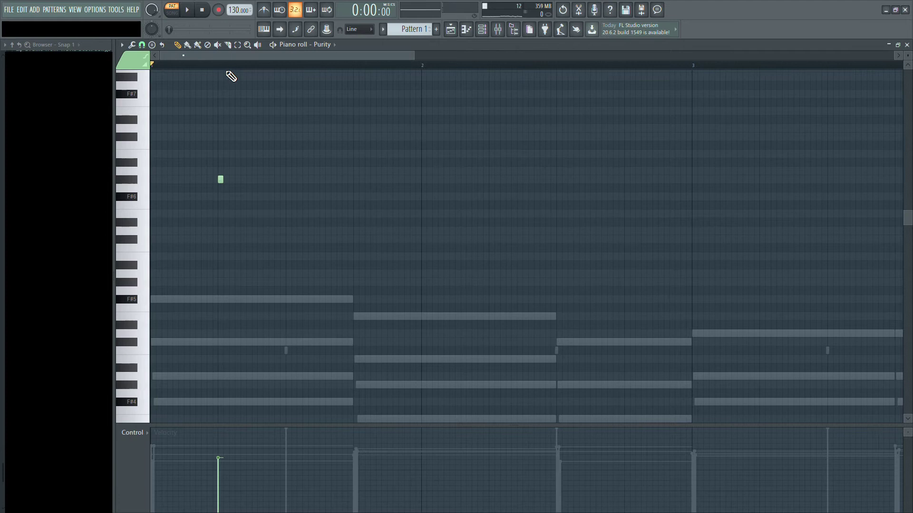
scroll(230, 74, down, 2)
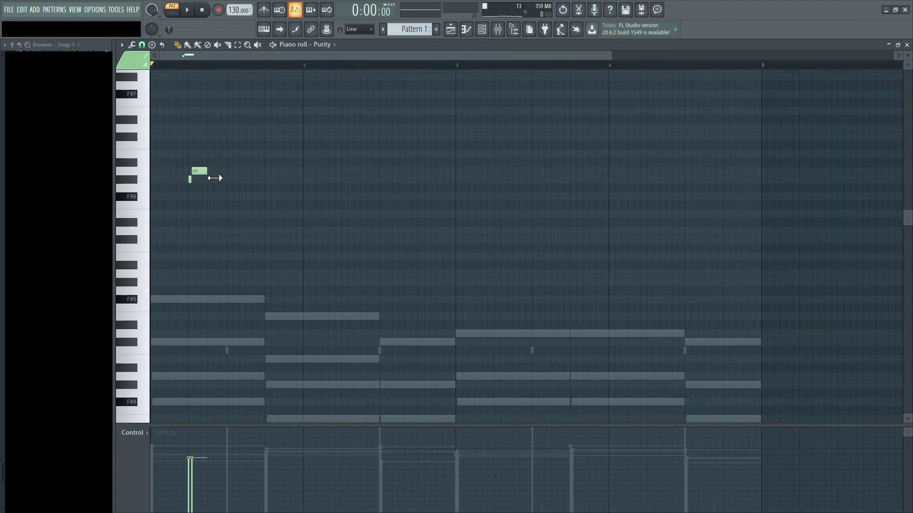
key(space)
key(space)
key(space)
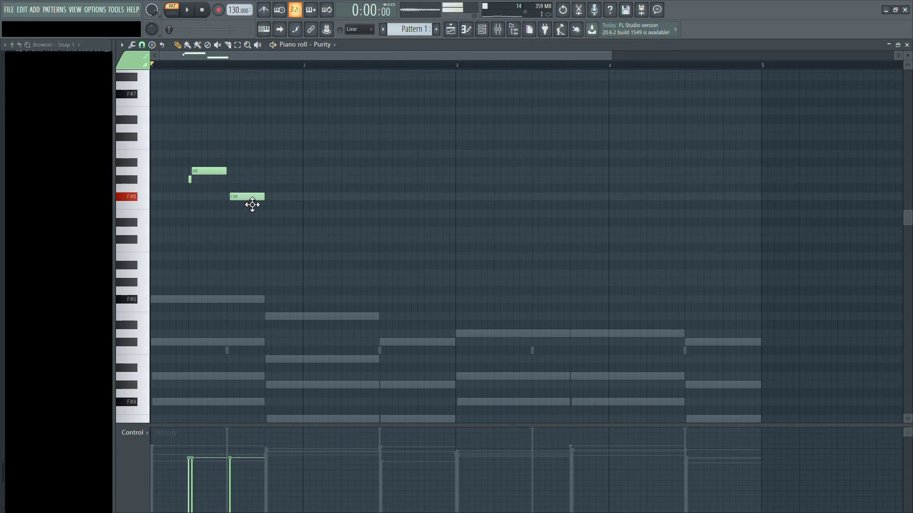
key(space)
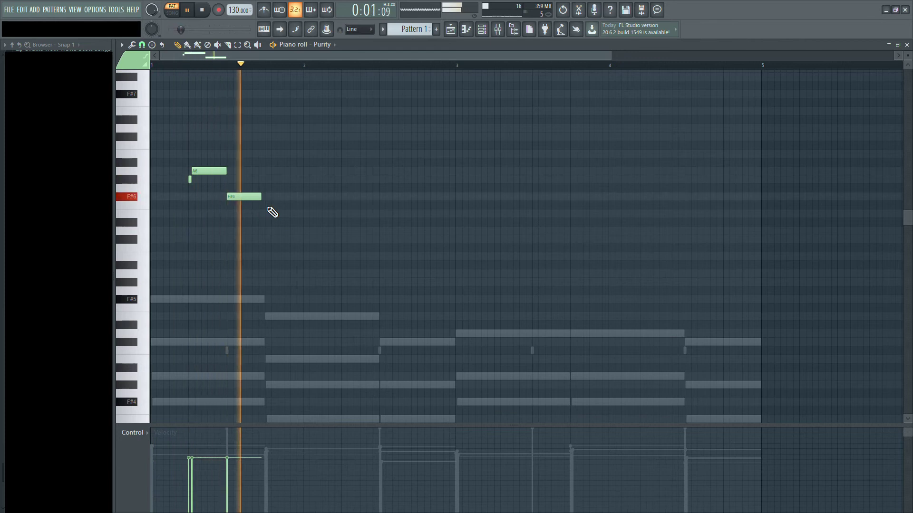
key(space)
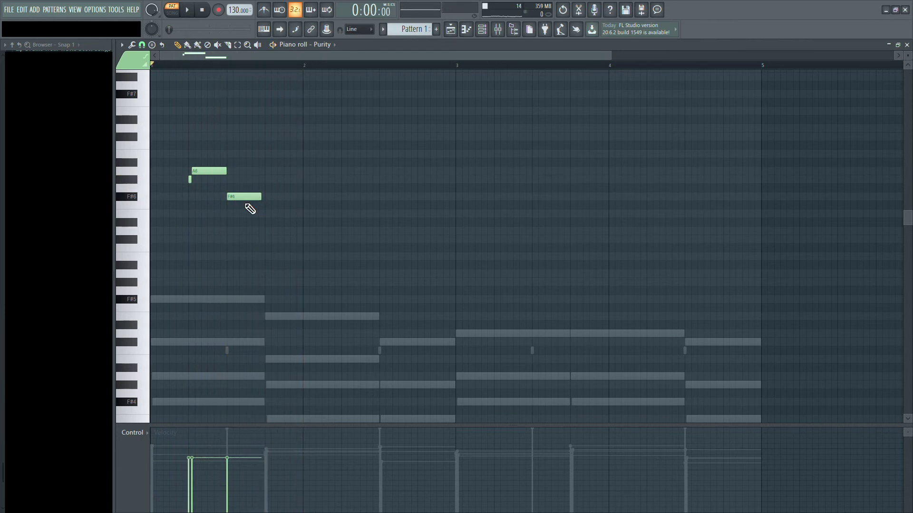
key(space)
- Move the F#6 note up to G#6, lengthen it, replay the melody and close the piano roll
drag(245, 199, 261, 190)
key(space)
key(space)
key(space)
key(space)
key(space)
key(space)
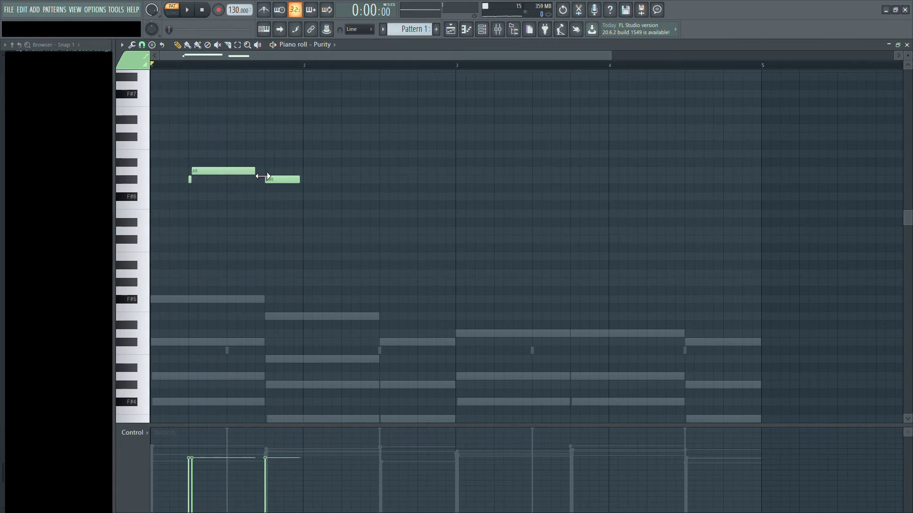
key(space)
drag(262, 176, 354, 199)
key(space)
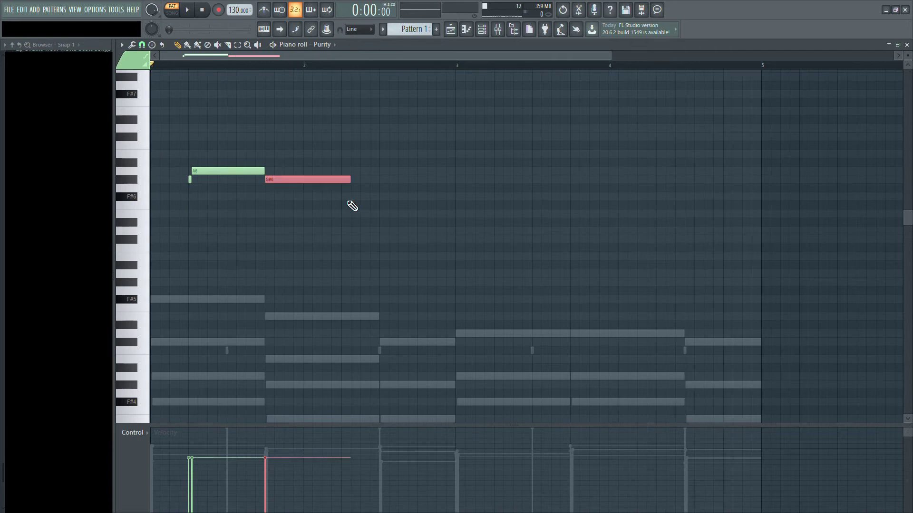
key(space)
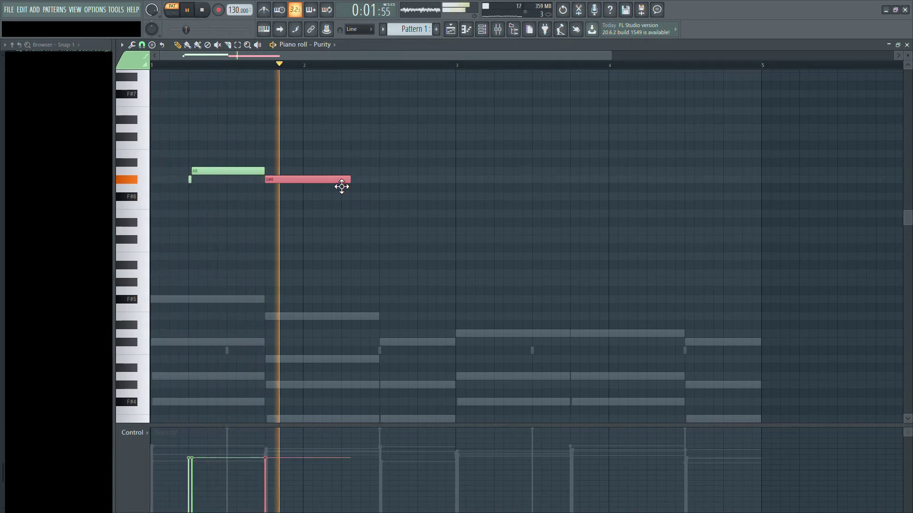
key(space)
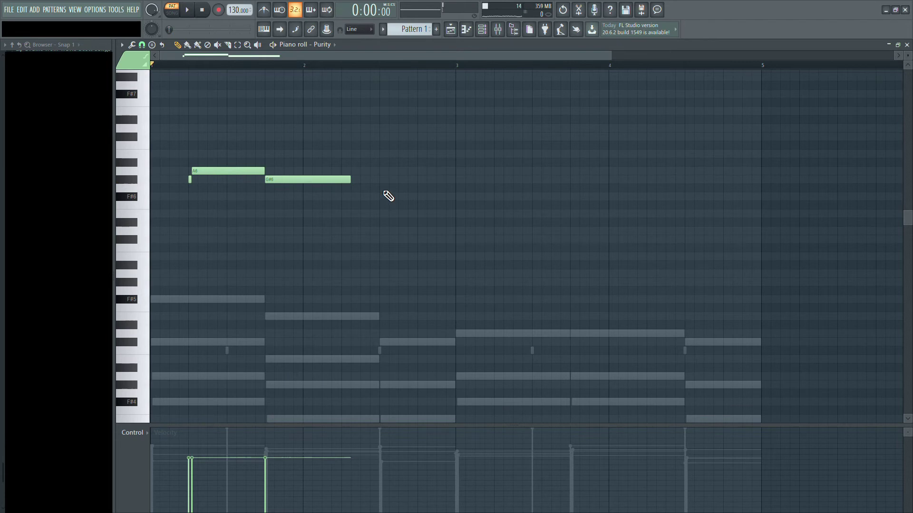
key(space)
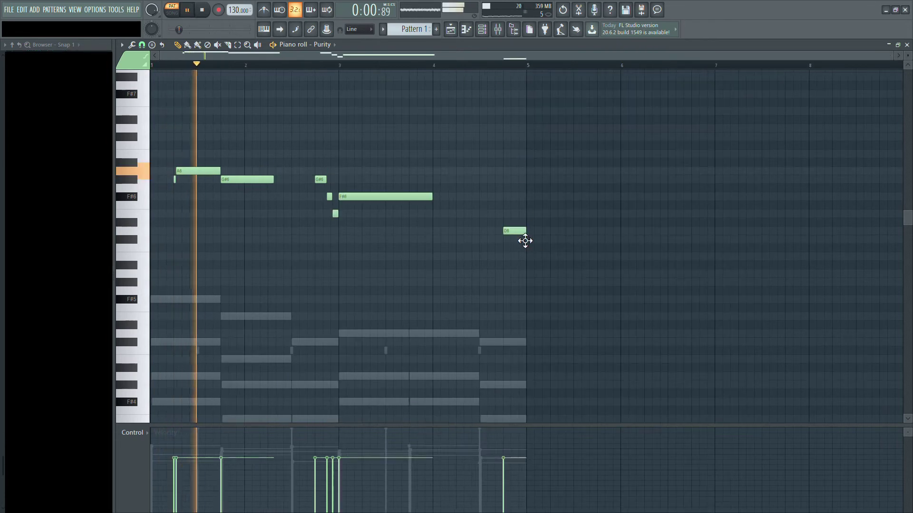
key(space)
key(space)
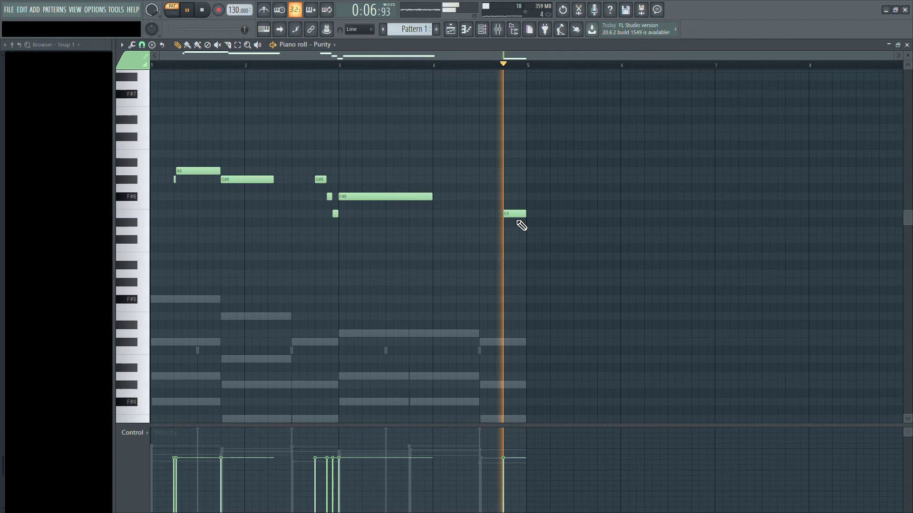
click(906, 45)
- Add the nm - kay kick as a channel, place kick hits across the pattern, and check velocities
key(space)
key(space)
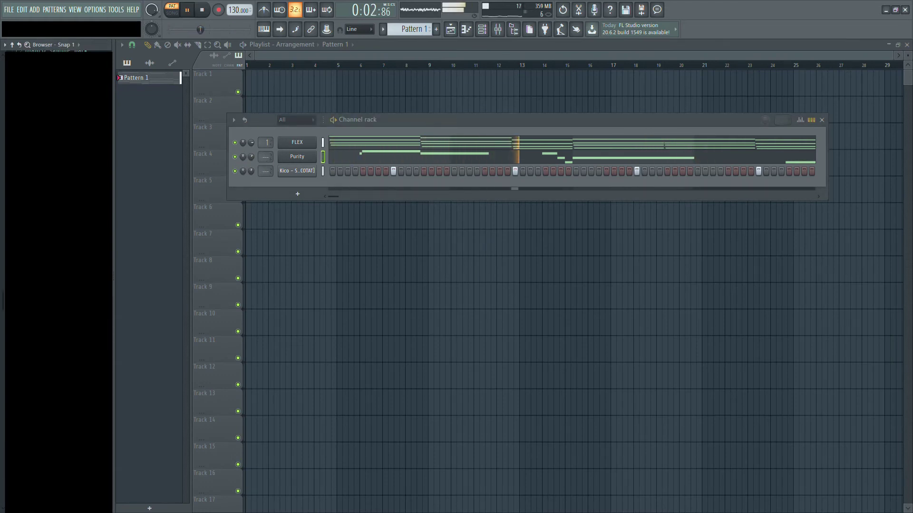
drag(299, 179, 298, 182)
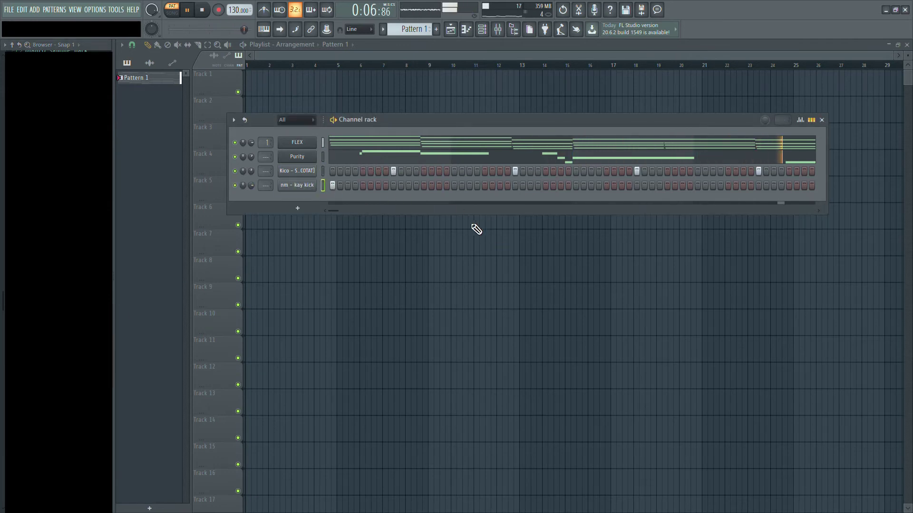
click(378, 185)
click(484, 185)
click(576, 185)
click(621, 185)
click(728, 185)
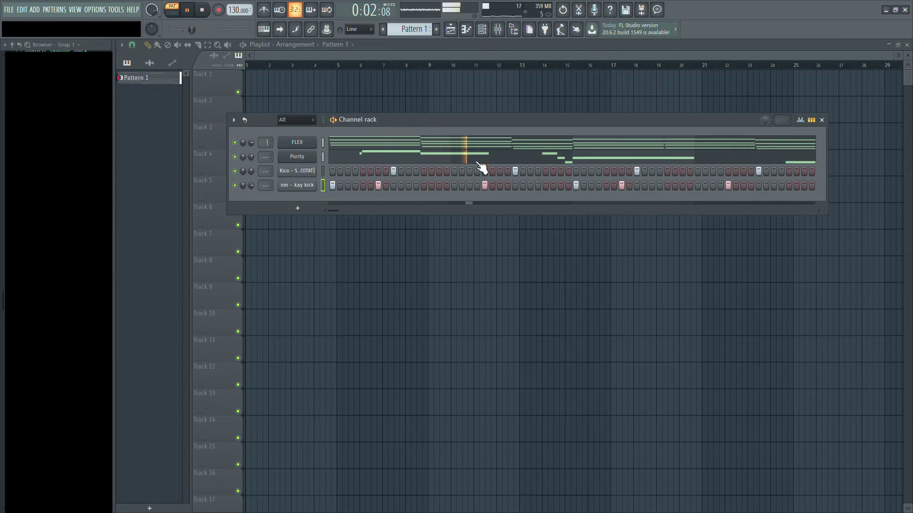
click(800, 120)
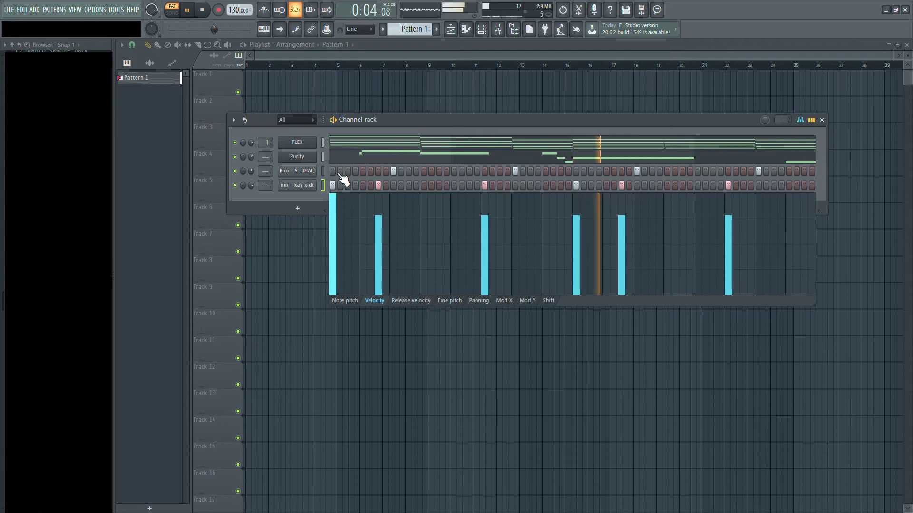
click(800, 120)
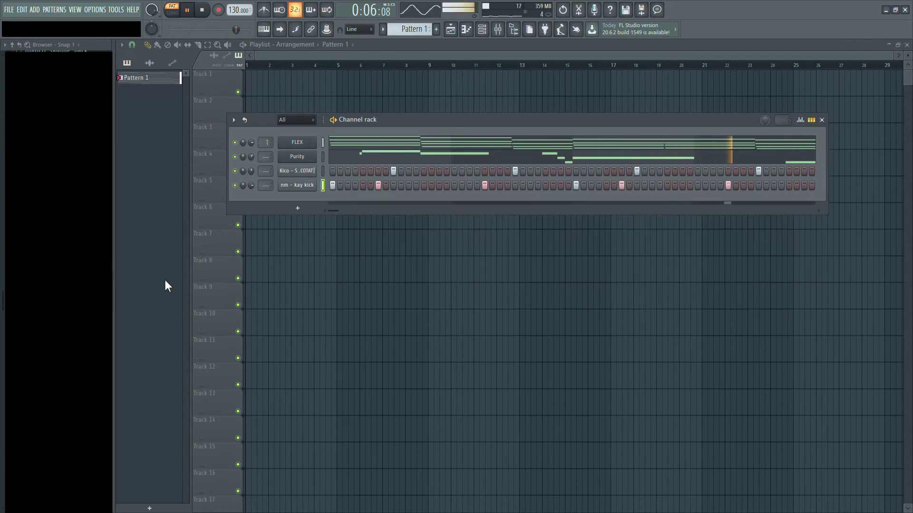
- Lower the kick volume and add an LL_hihat_bars channel hitting every second step
drag(250, 186, 250, 195)
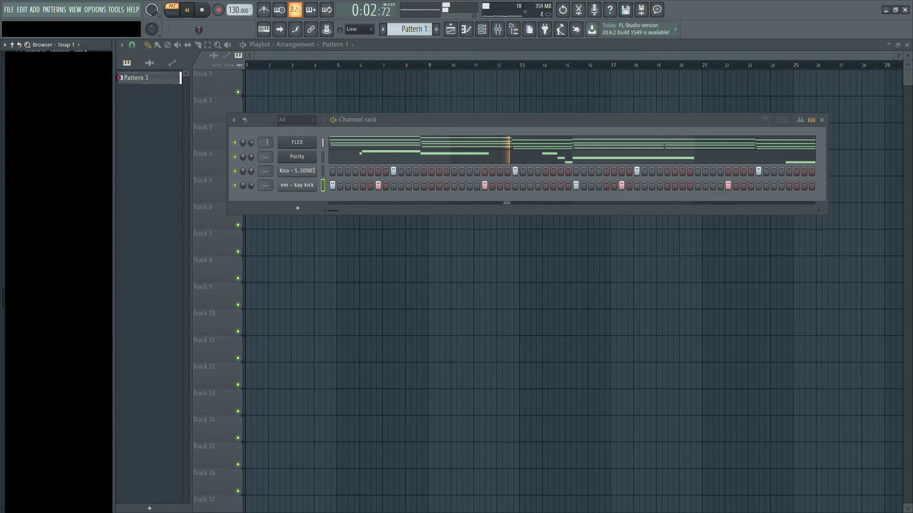
drag(312, 205, 304, 198)
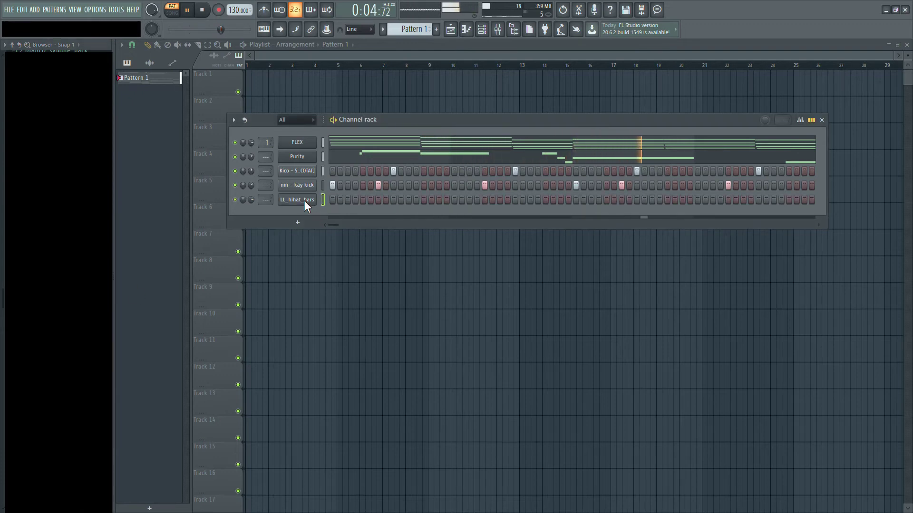
click(424, 229)
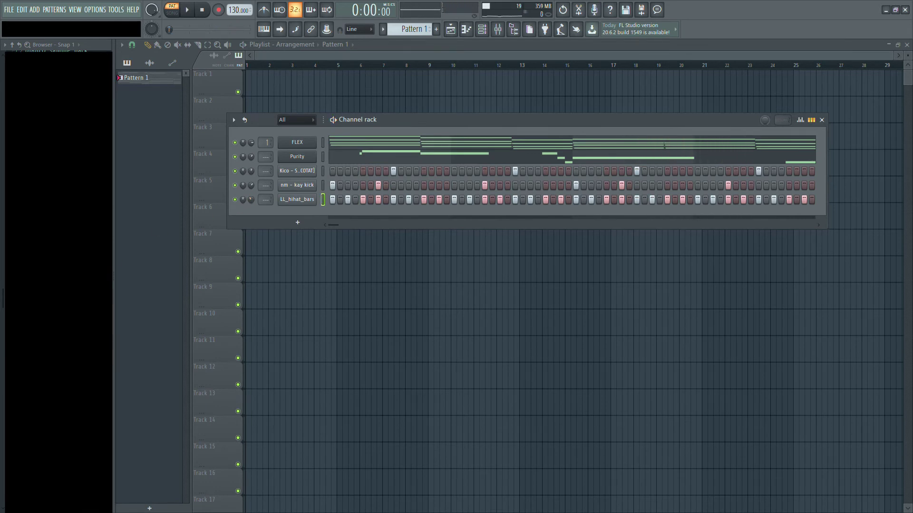
key(space)
key(space)
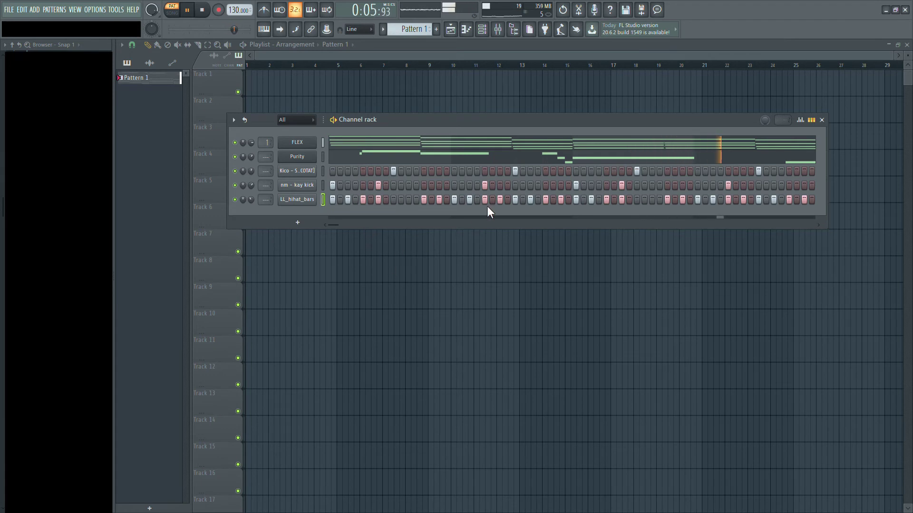
key(space)
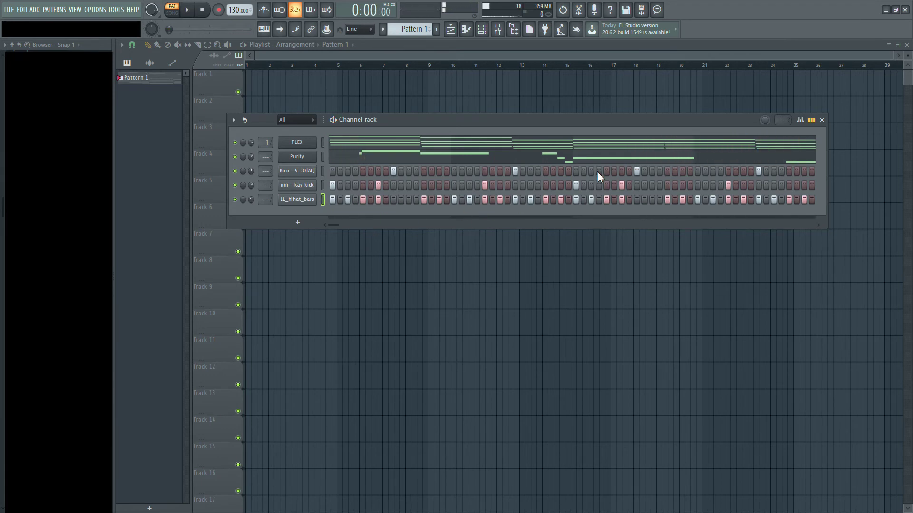
- Add, remove and shift a few hi-hat hits, then place an F#4 note in the 808 piano roll
click(355, 199)
key(space)
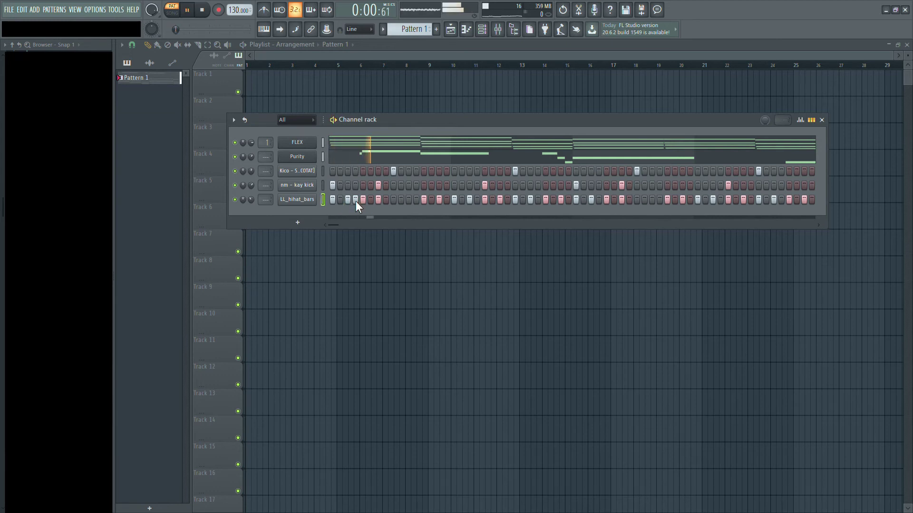
key(space)
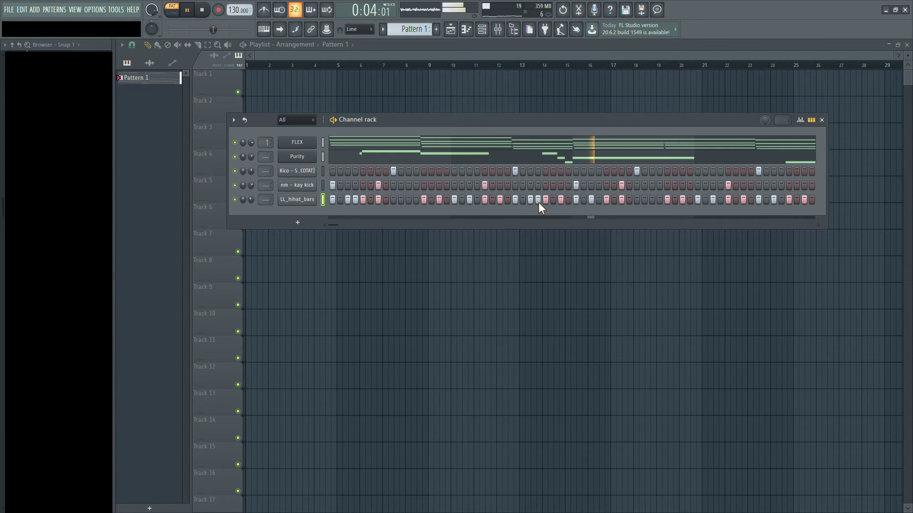
click(537, 199)
click(553, 200)
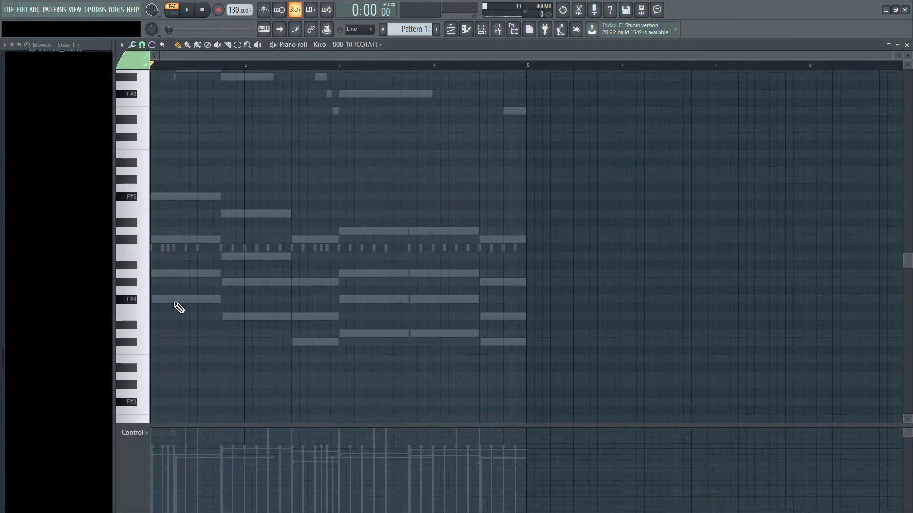
drag(174, 304, 125, 308)
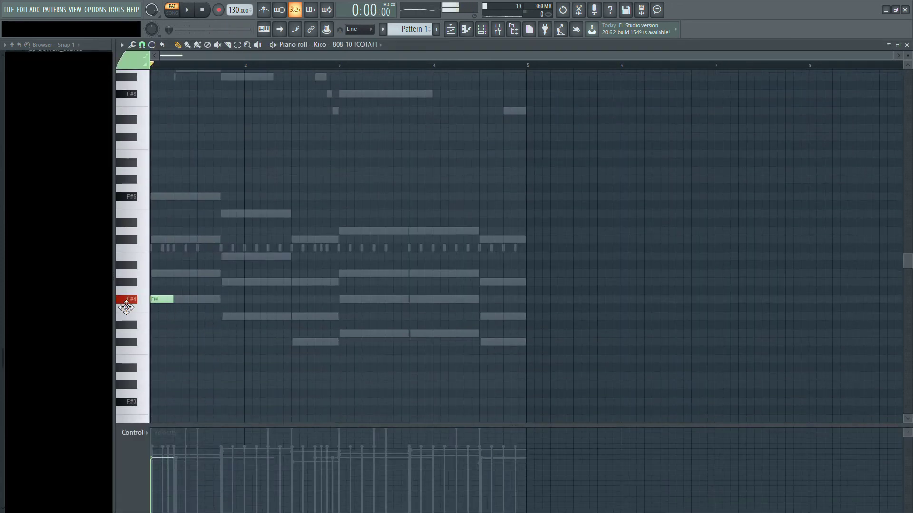
- Replace the F#4 note with an 808 line of F#5, E5, C#5, D5 and C#5
key(space)
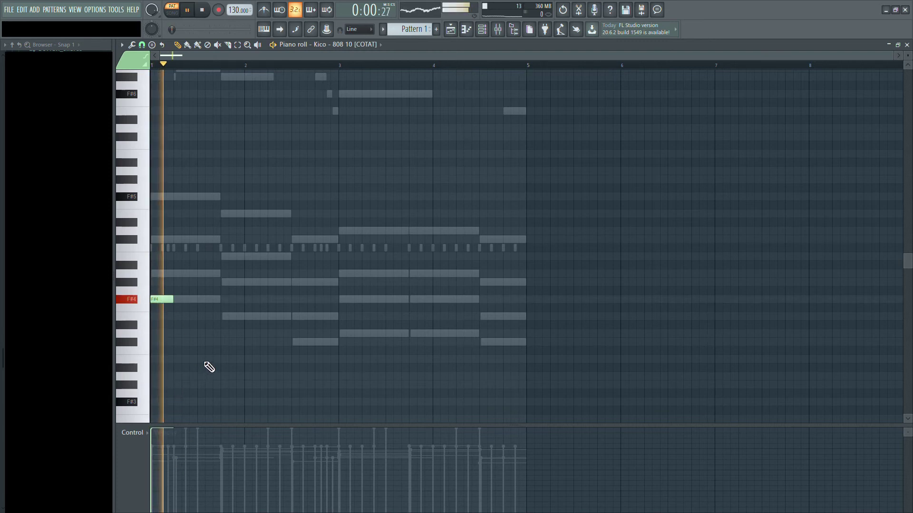
right_click(172, 299)
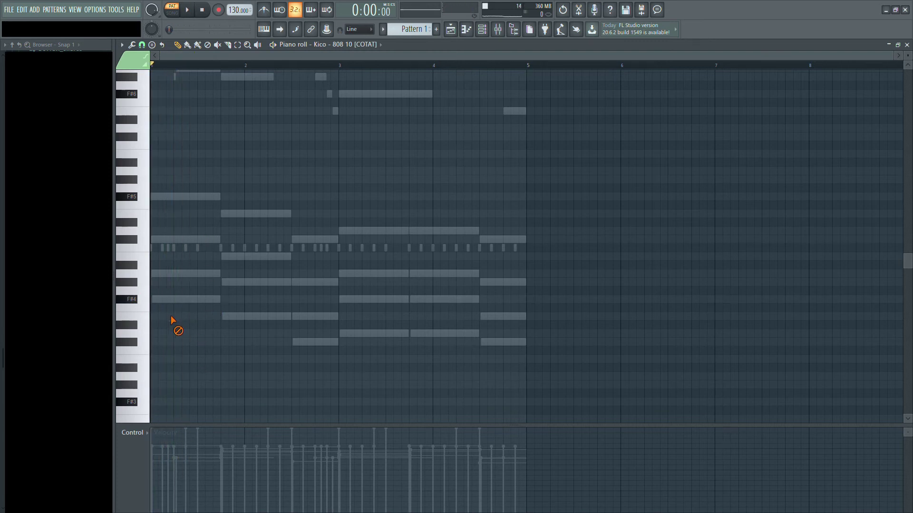
click(164, 197)
click(234, 213)
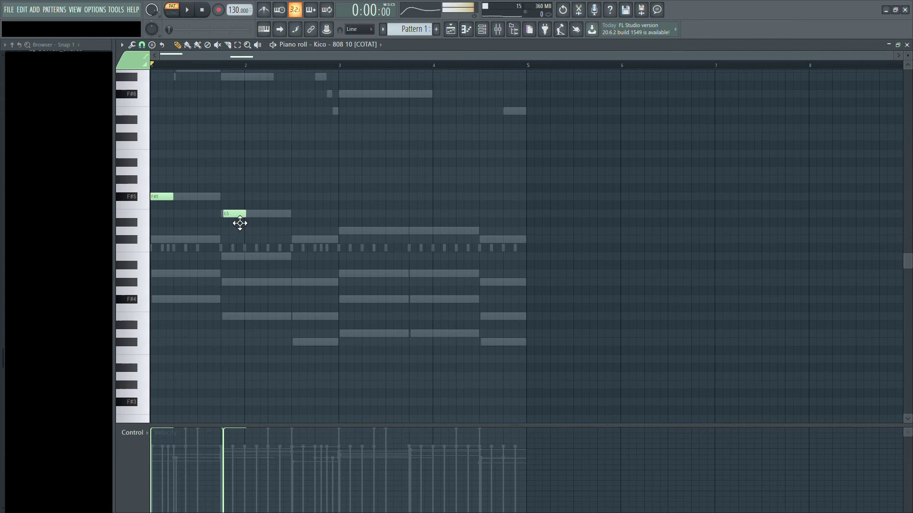
click(304, 239)
click(344, 231)
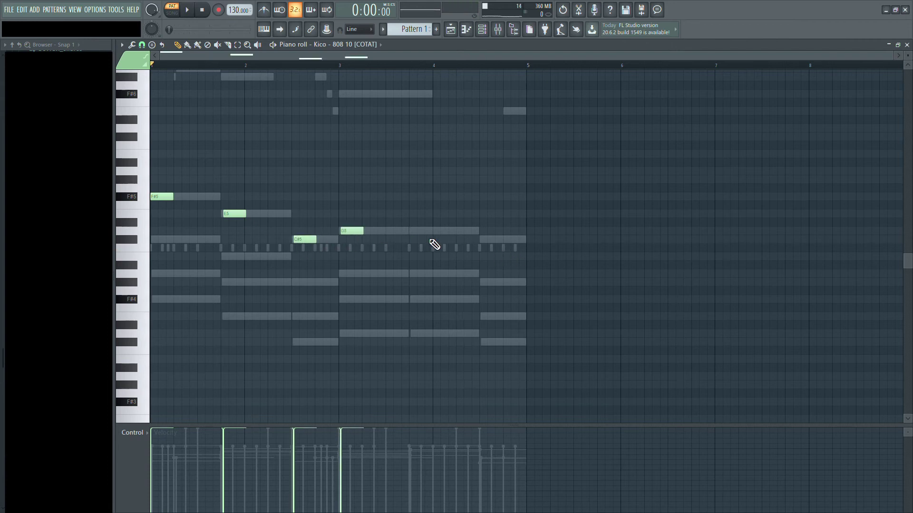
click(492, 239)
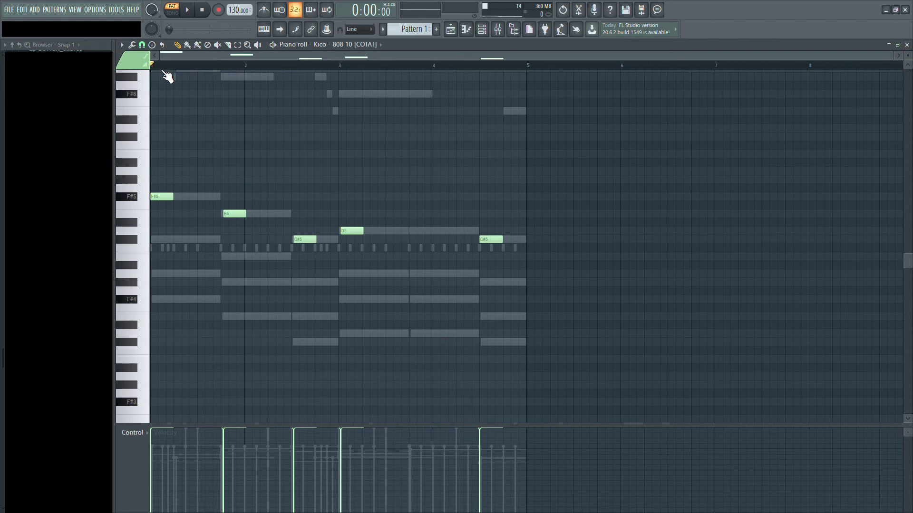
- Align the E5 and D5 notes to their chords, play the line, and add a second F#5
scroll(162, 71, up, 3)
drag(236, 56, 231, 56)
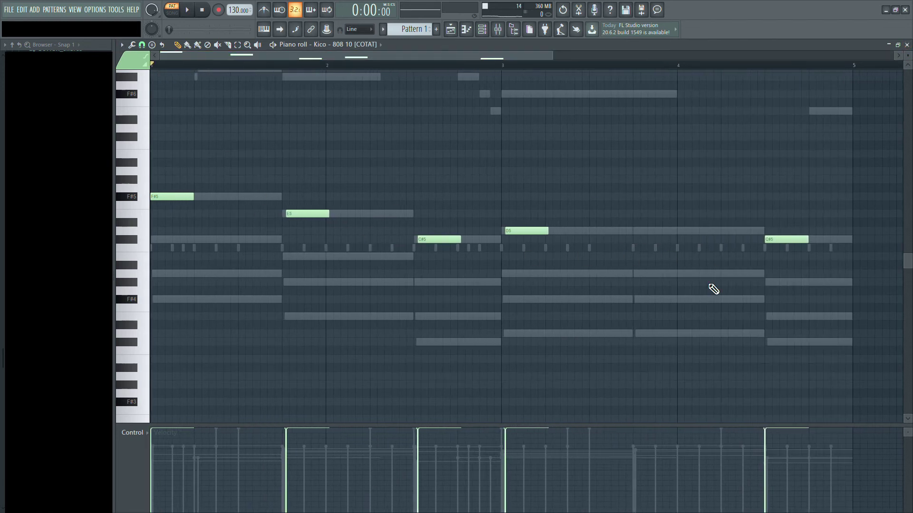
drag(315, 224, 306, 220)
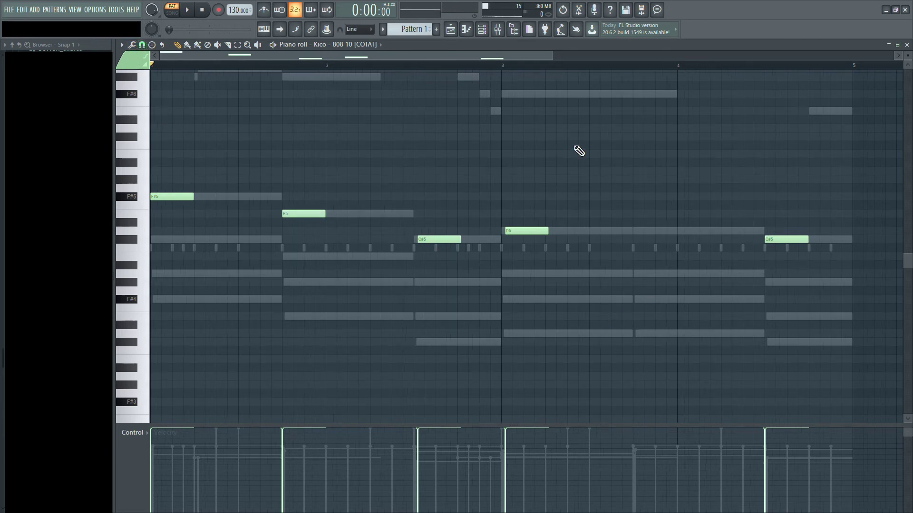
drag(525, 242, 505, 234)
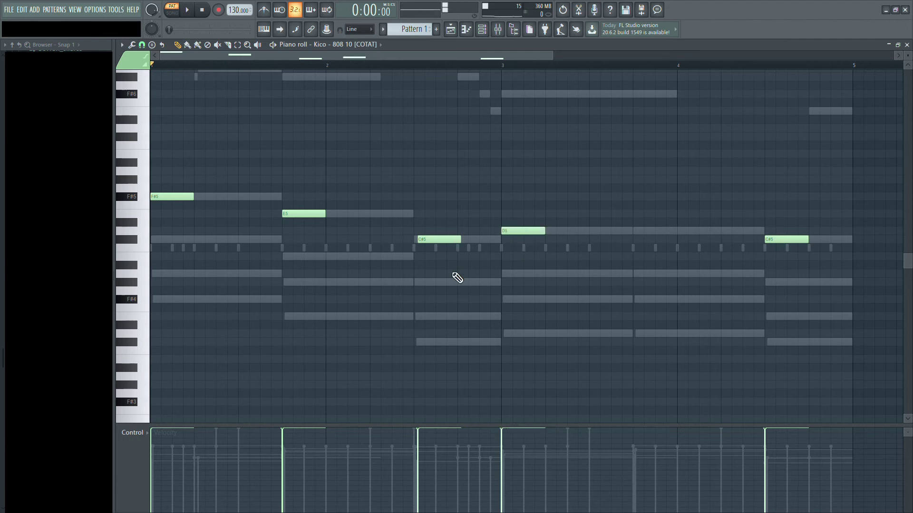
scroll(450, 68, down, 3)
scroll(451, 70, up, 4)
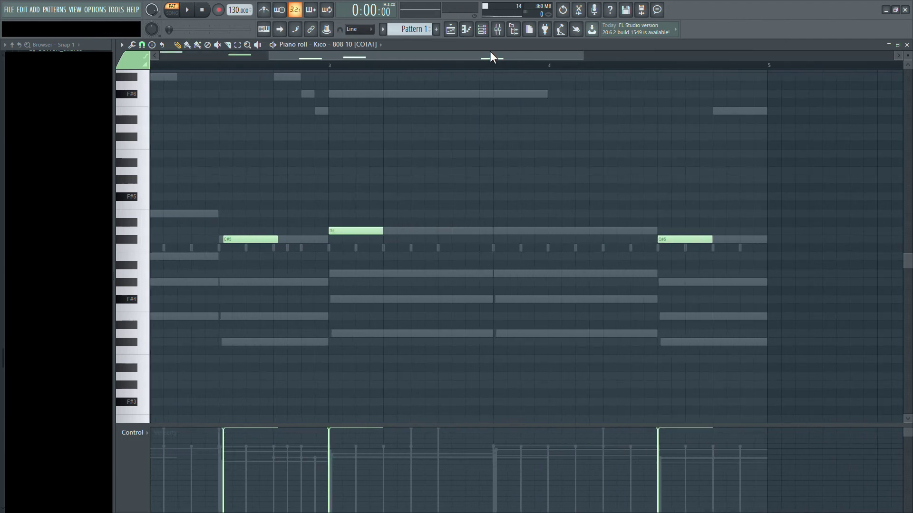
drag(490, 55, 351, 61)
key(space)
key(space)
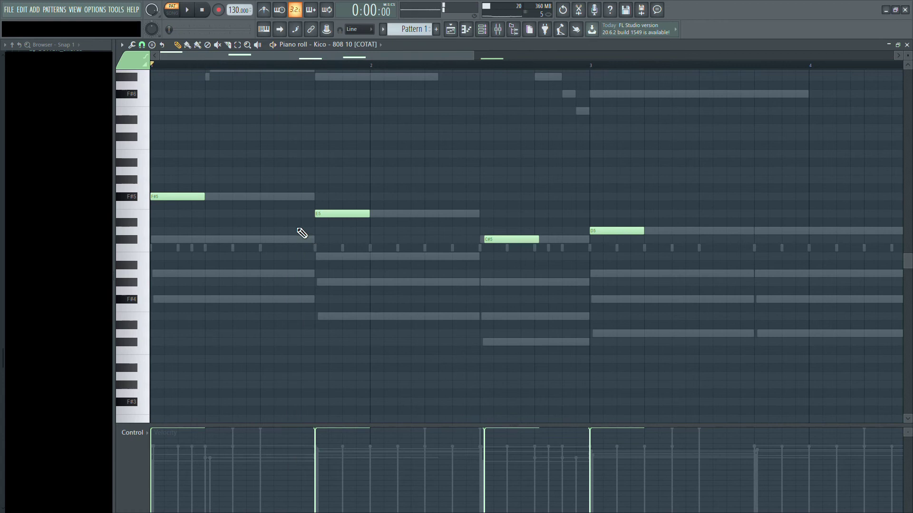
click(233, 197)
- Shorten both F#5 hits and move the E5 note later in bar 2
drag(197, 188, 279, 232)
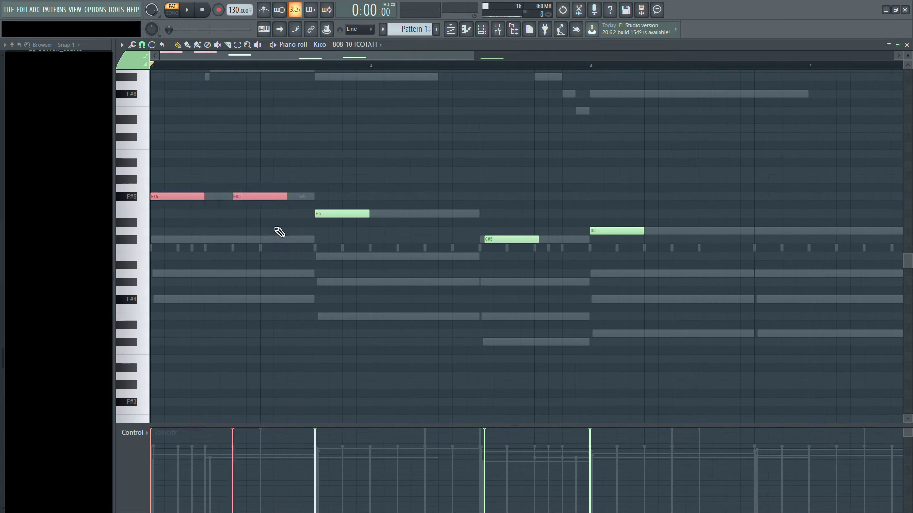
drag(287, 199, 258, 200)
ctrl+click(293, 214)
key(space)
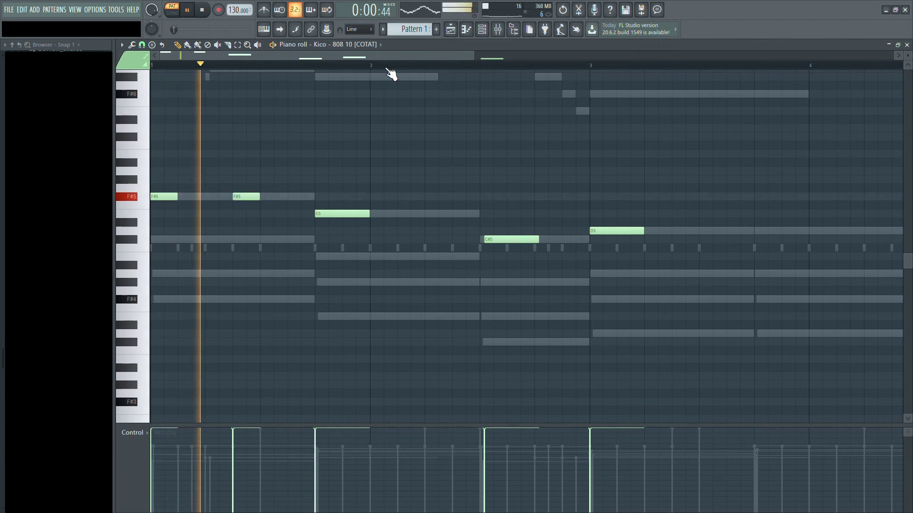
scroll(387, 70, down, 2)
key(space)
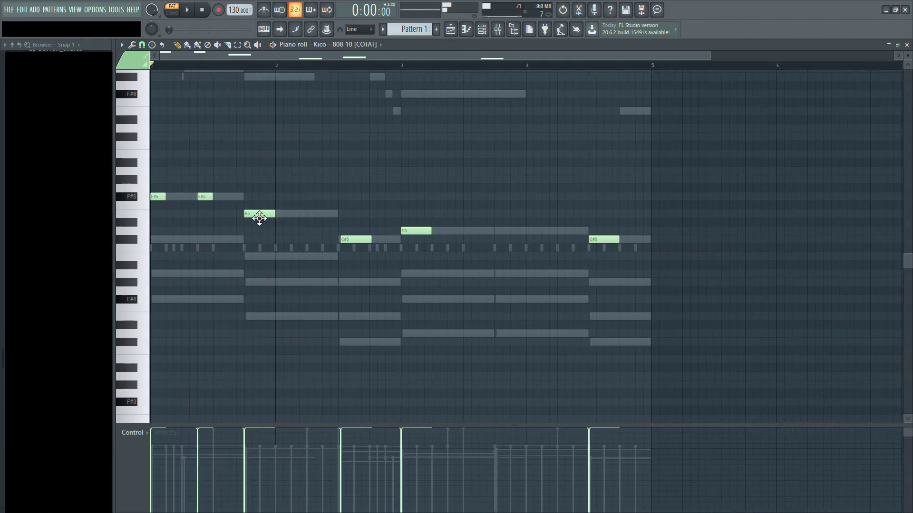
drag(264, 225, 326, 221)
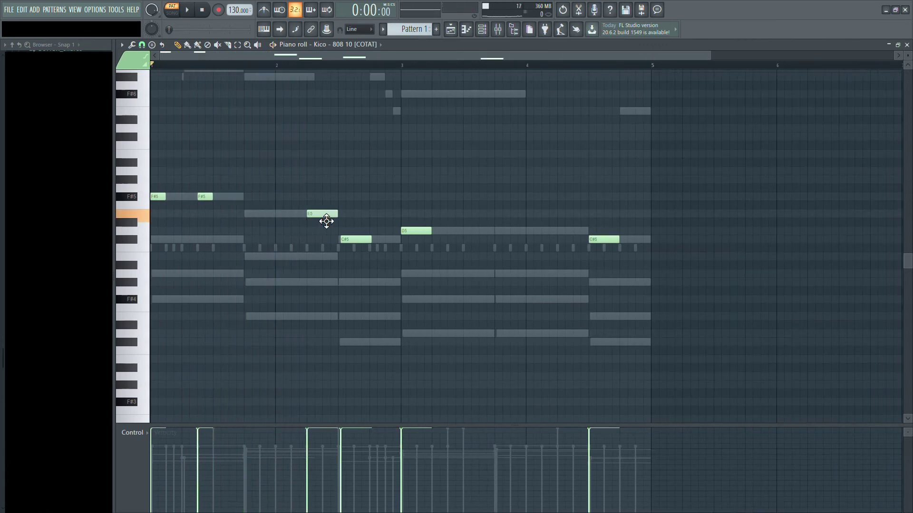
key(space)
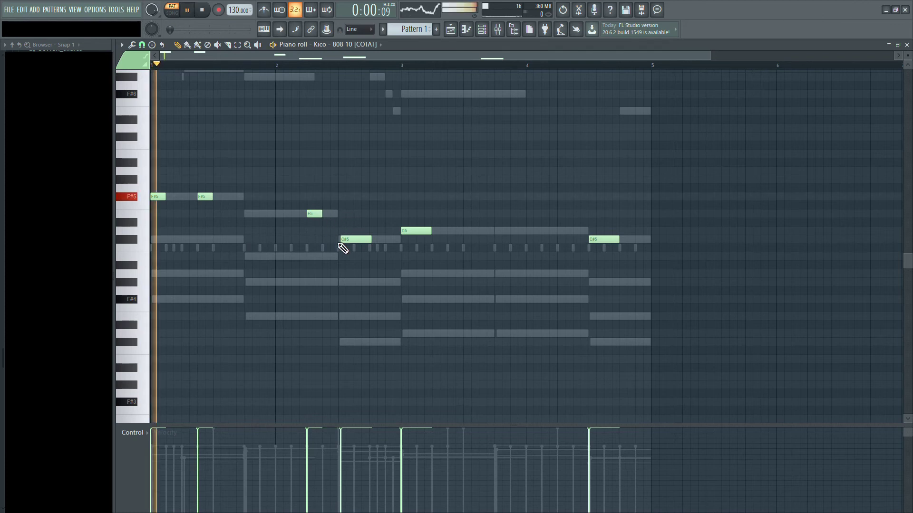
- Delete the C#5 notes, shorten D5, and add short D5 repeats plus a closing C#5
right_click(347, 239)
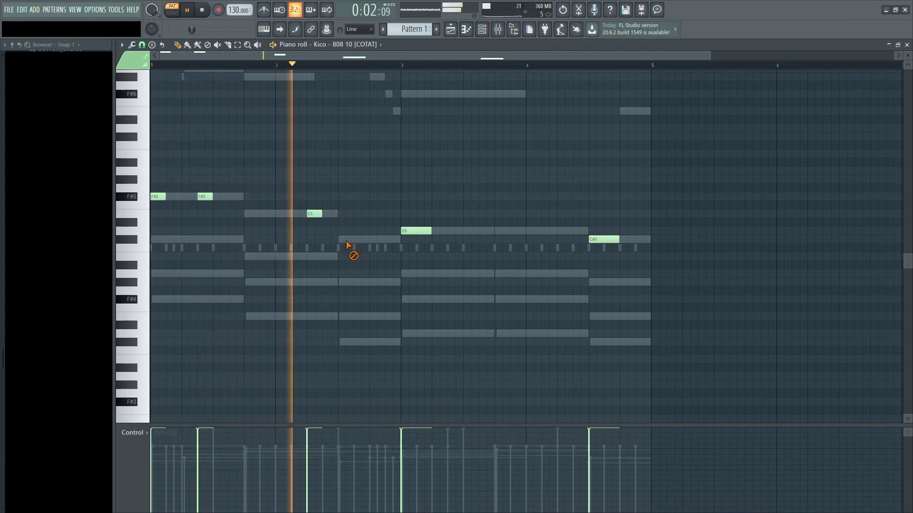
key(space)
drag(432, 239, 412, 239)
key(space)
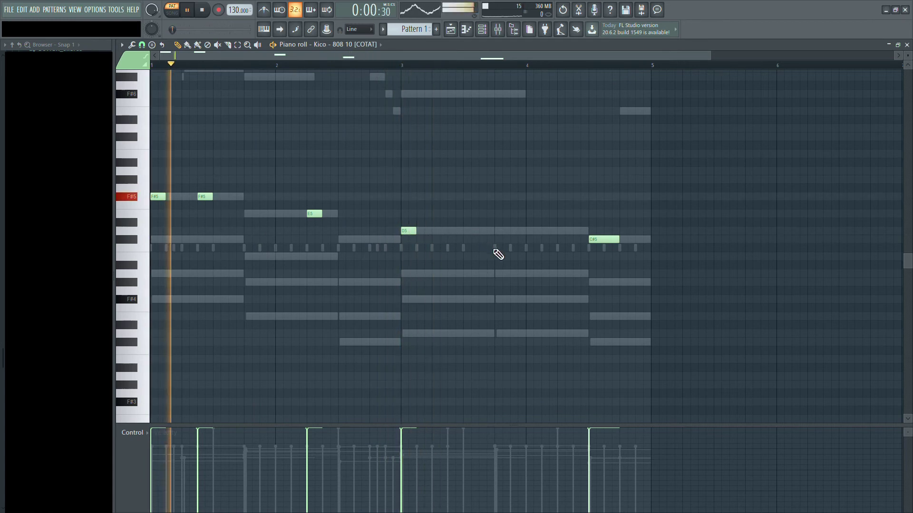
click(450, 232)
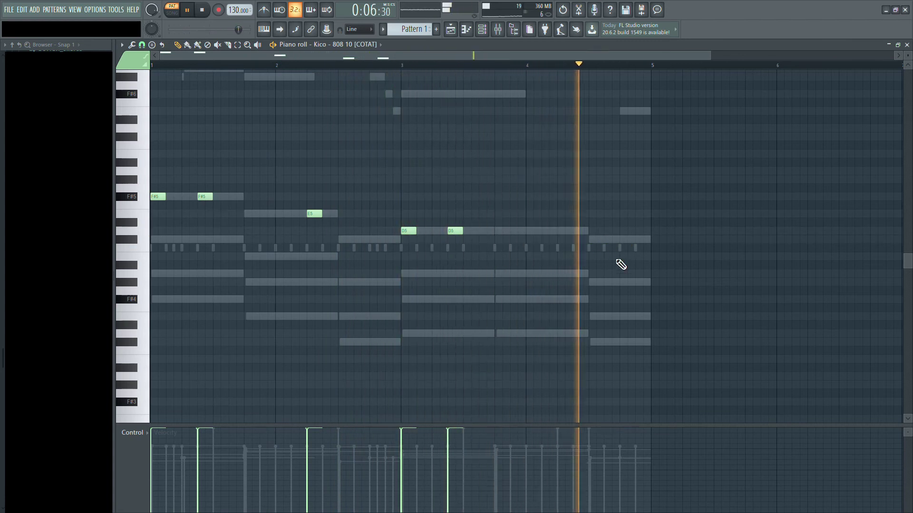
right_click(600, 240)
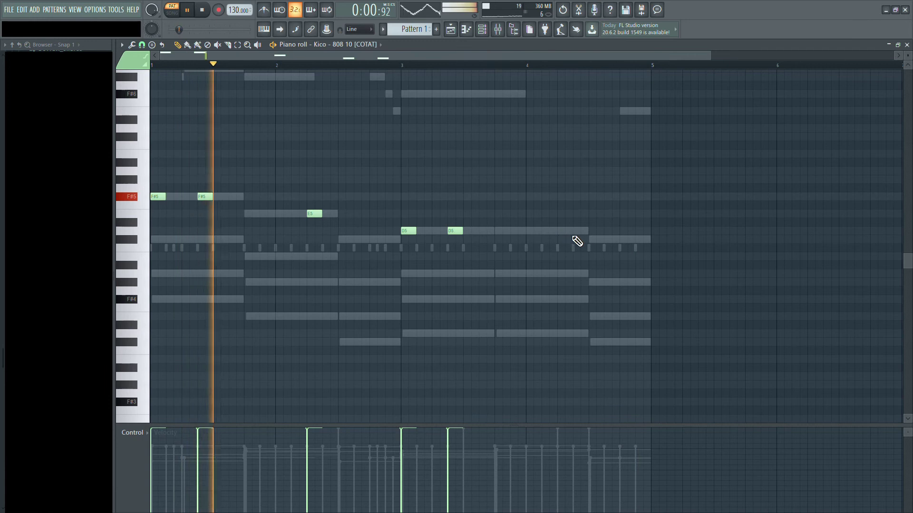
click(561, 231)
click(609, 239)
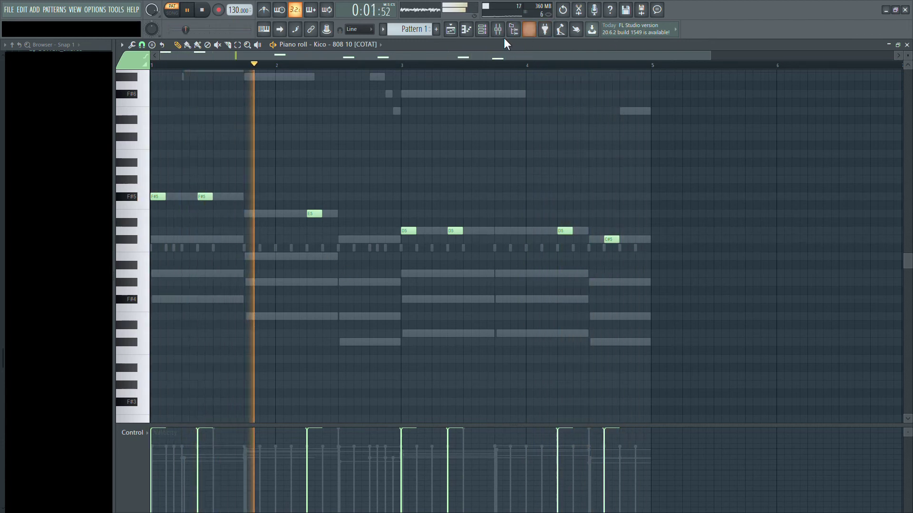
click(481, 29)
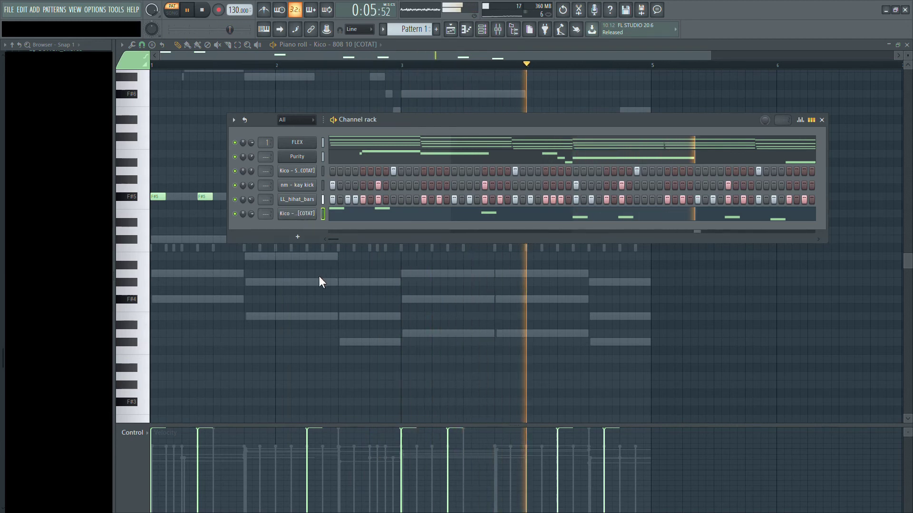
- Add a short E5 note before the existing E5 and chop it into a rapid roll with Ctrl+U
key(F6)
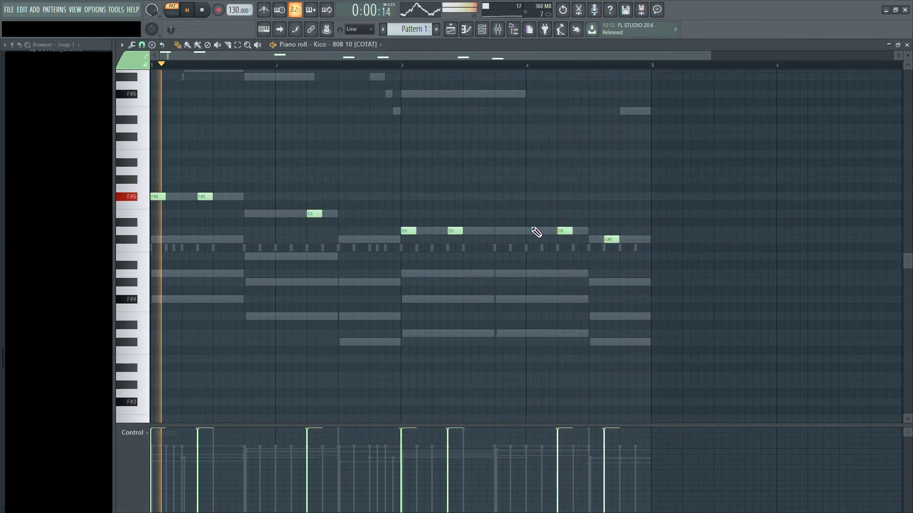
key(space)
click(292, 214)
ctrl+click(301, 214)
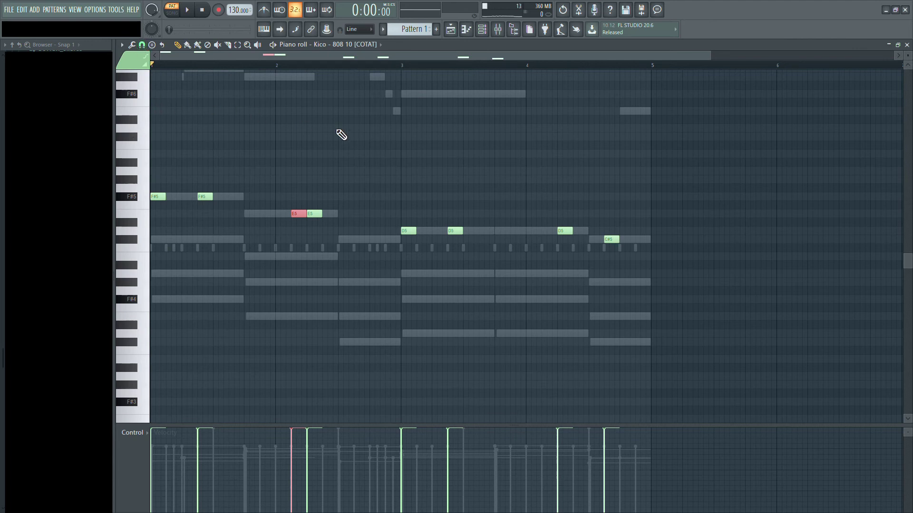
key(ctrl+u)
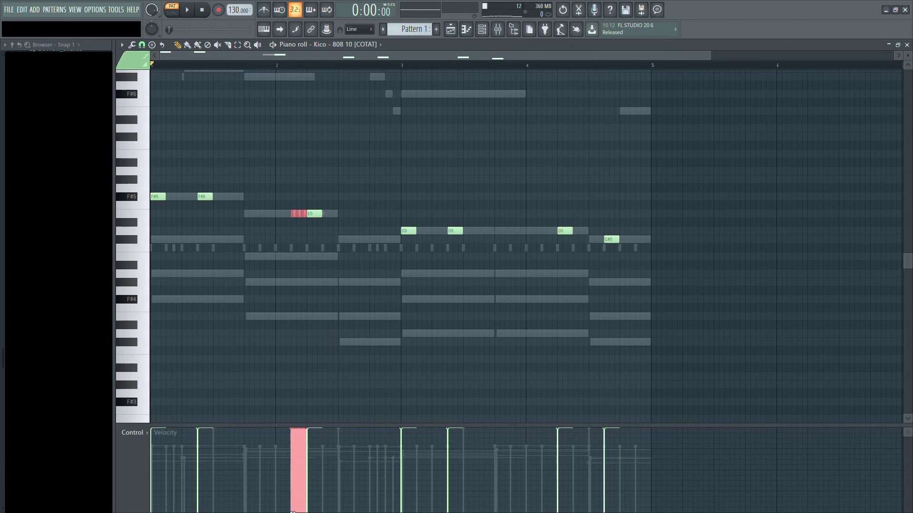
- Ramp the E5 roll's velocities upward, audition it, and add the Open Hat sample as a channel
drag(293, 512, 317, 433)
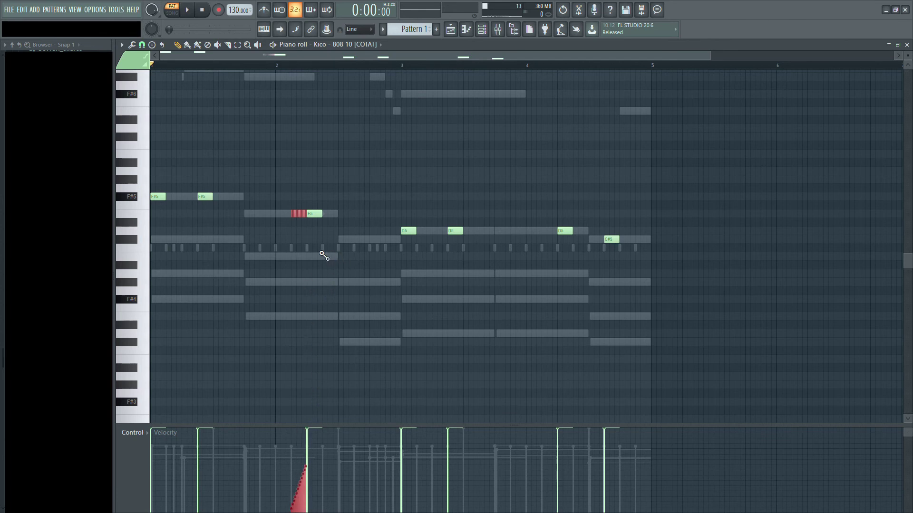
key(space)
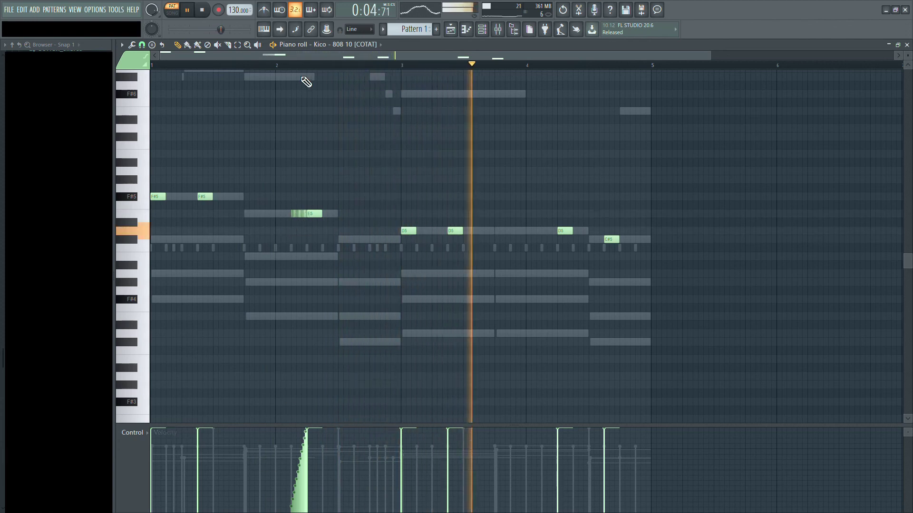
scroll(306, 76, up, 4)
key(space)
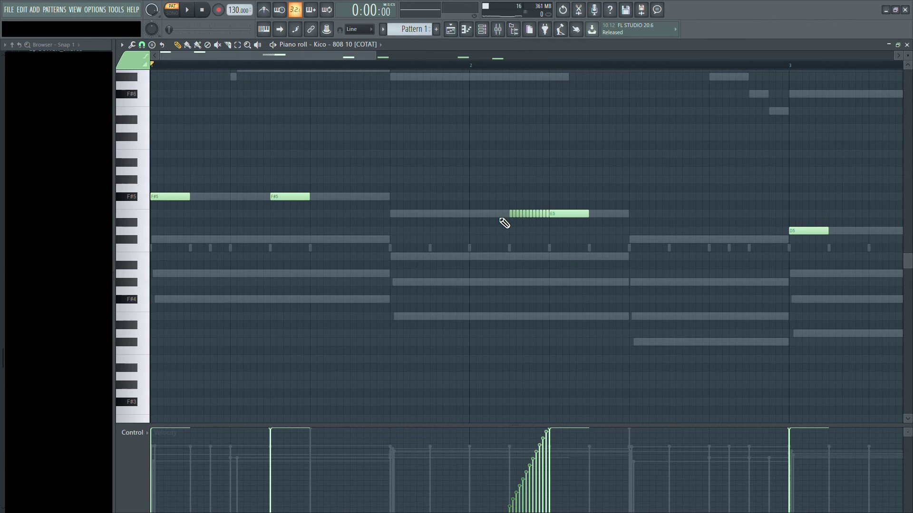
drag(550, 222, 550, 223)
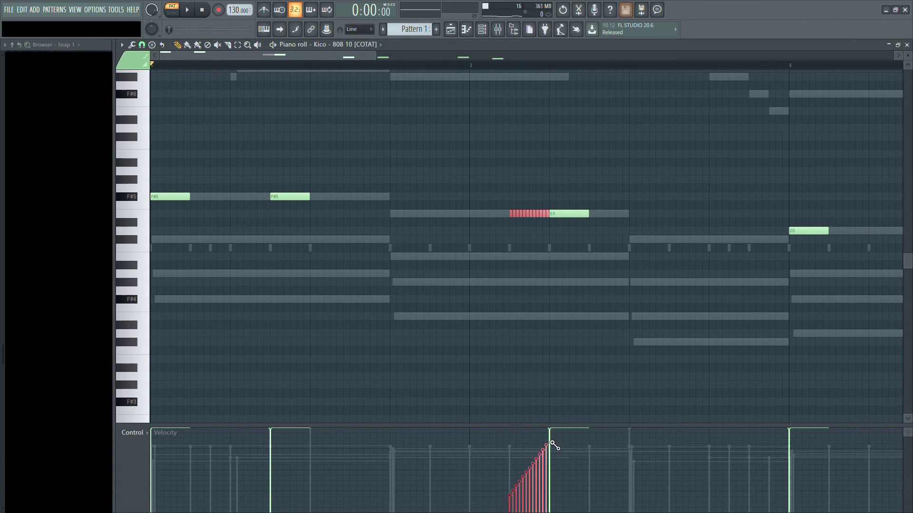
key(space)
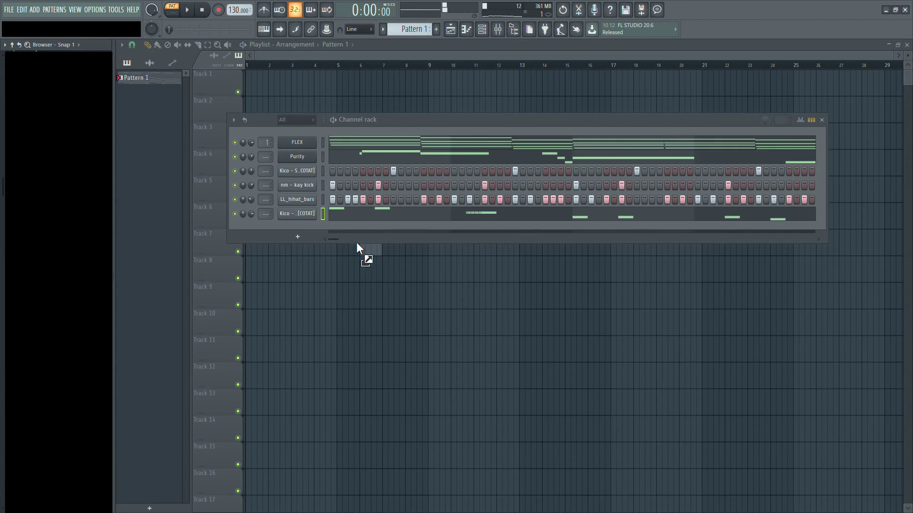
drag(357, 243, 306, 227)
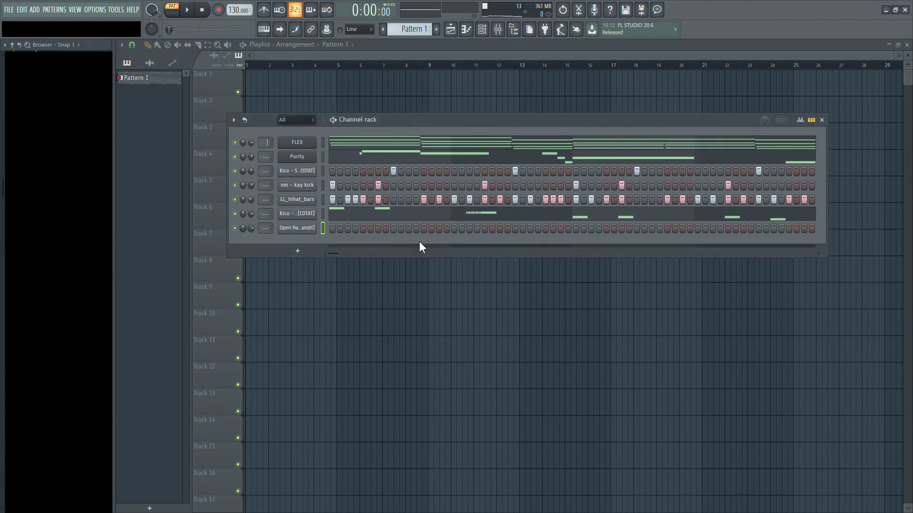
- Place open hat hits early and later in the Open Hat row
click(378, 228)
key(space)
click(377, 229)
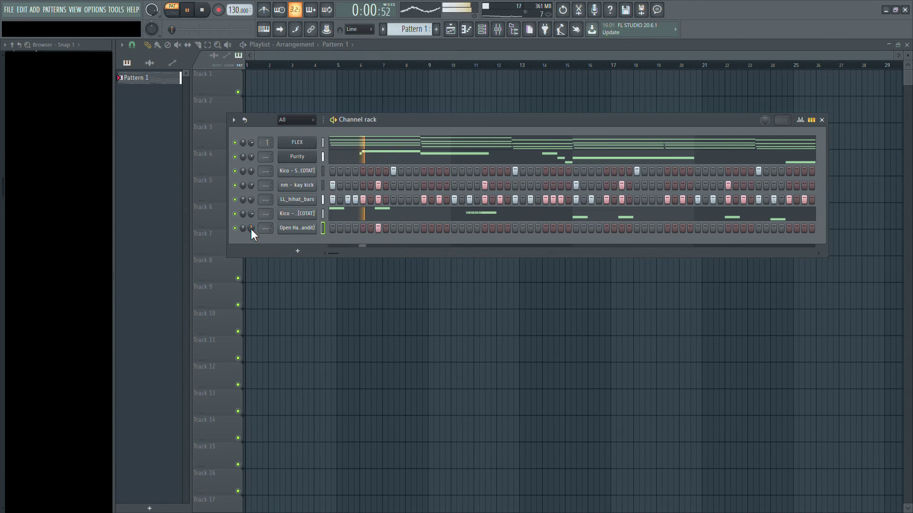
click(622, 228)
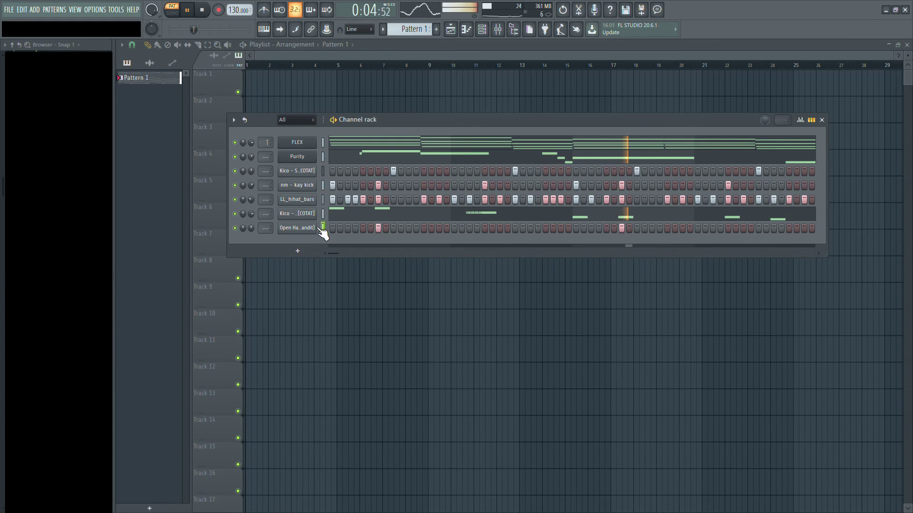
- Copy the open hat note every two bars in its piano roll, then select all seven patterns
key(F7)
mouse_move(333, 214)
mouse_down()
mouse_move(180, 224)
mouse_move(557, 239)
mouse_up()
right_click(544, 280)
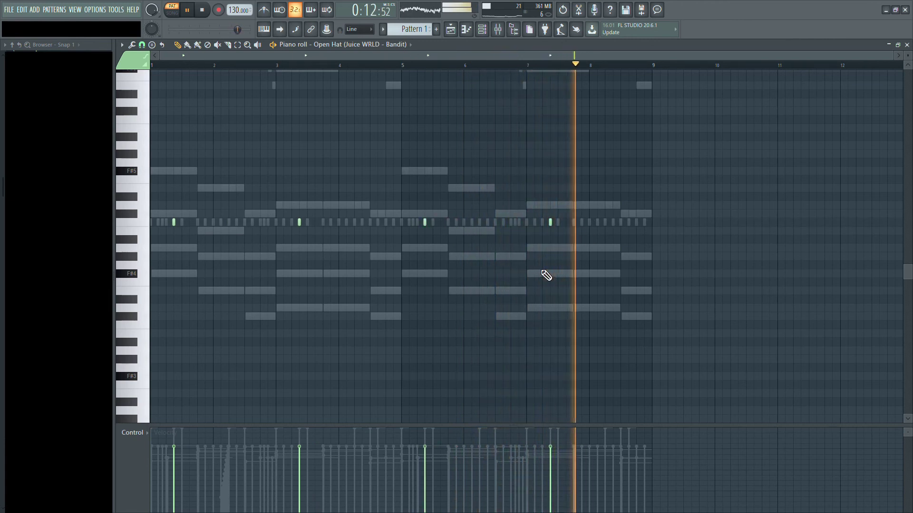
click(906, 45)
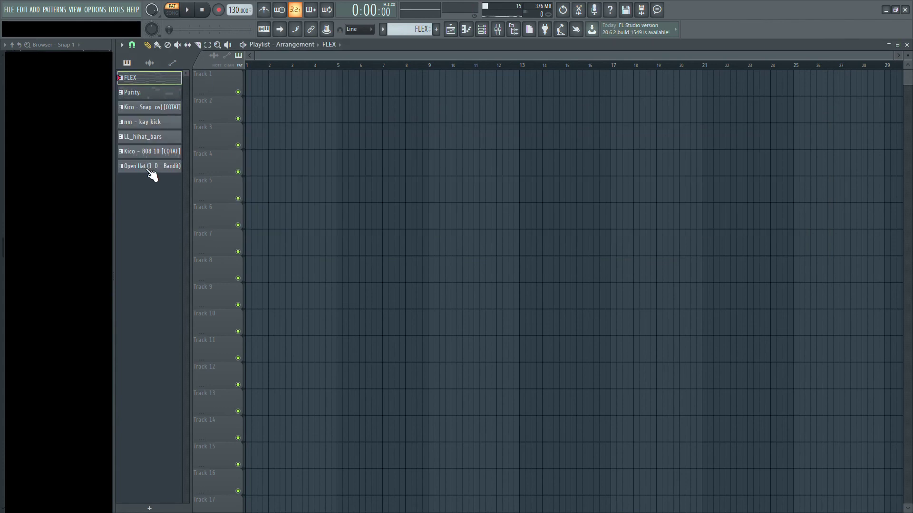
shift+click(148, 170)
- Place all seven patterns on Tracks 1–7 at bar 1, stretch Open Hat to eight bars, and duplicate out to bar 89
drag(163, 82, 300, 91)
drag(378, 102, 327, 102)
click(404, 264)
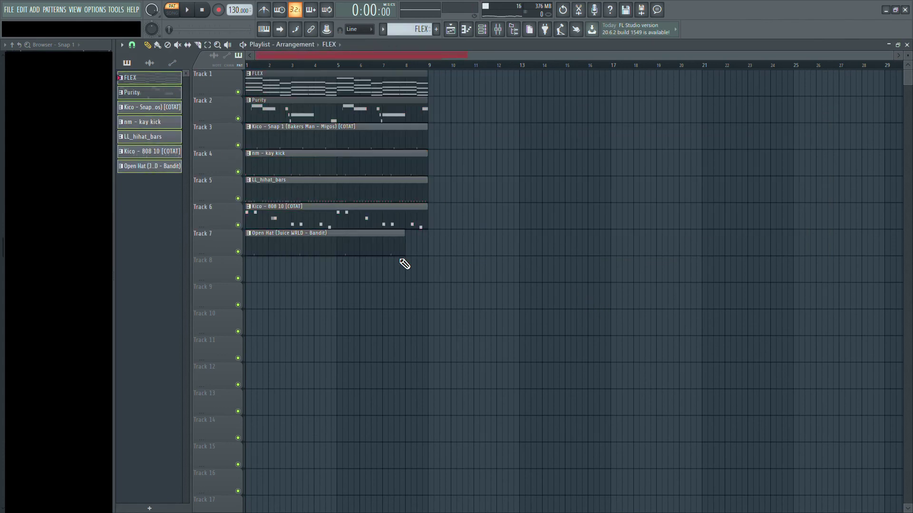
drag(431, 255, 406, 99)
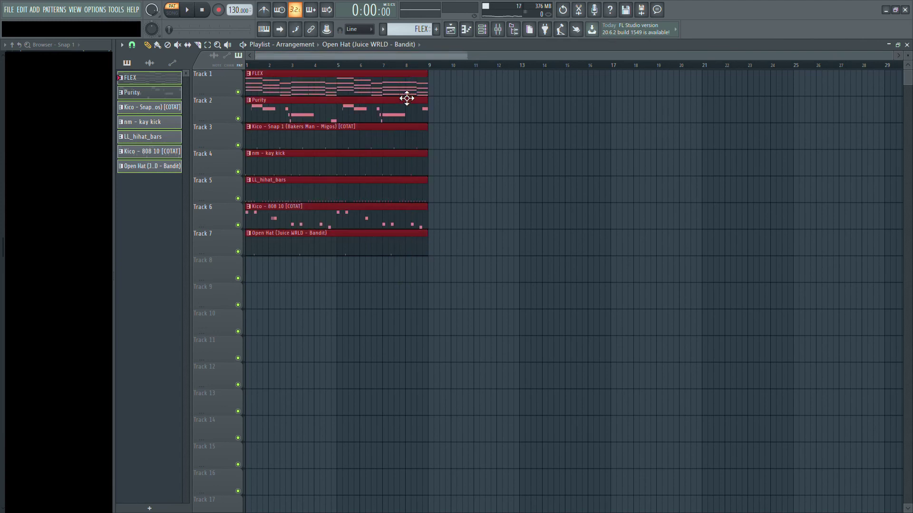
key(ctrl+b)
key(ctrl+b)
key(ctrl+b)
key(ctrl+b)
key(ctrl+b)
key(ctrl+b)
key(ctrl+b)
key(ctrl+b)
key(ctrl+b)
key(ctrl+b)
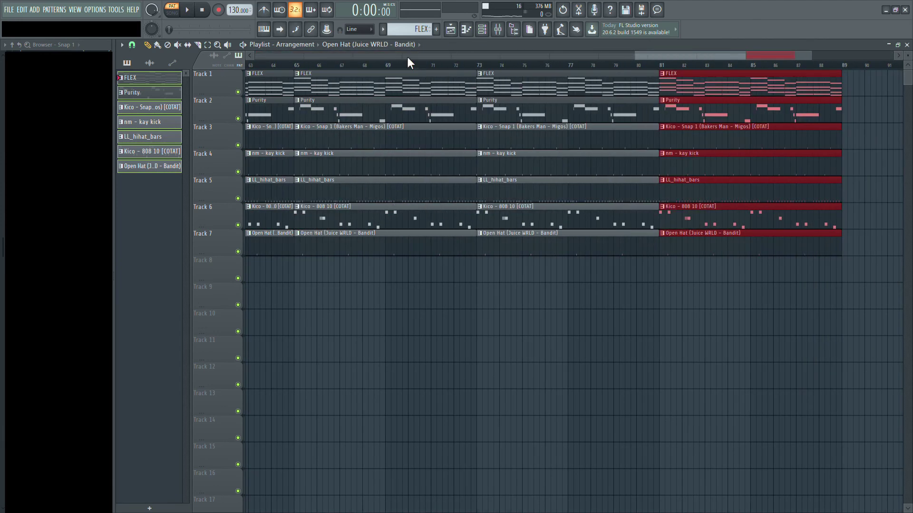
- Delete the bar-1 clips on every track except FLEX so the chords play alone first
scroll(412, 71, down, 4)
ctrl+click(418, 378)
drag(273, 144, 272, 241)
key(space)
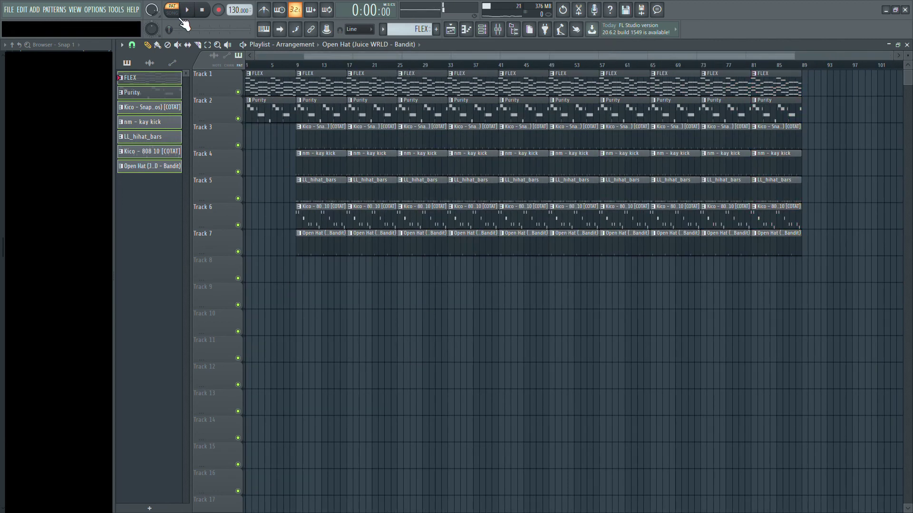
right_click(266, 119)
key(space)
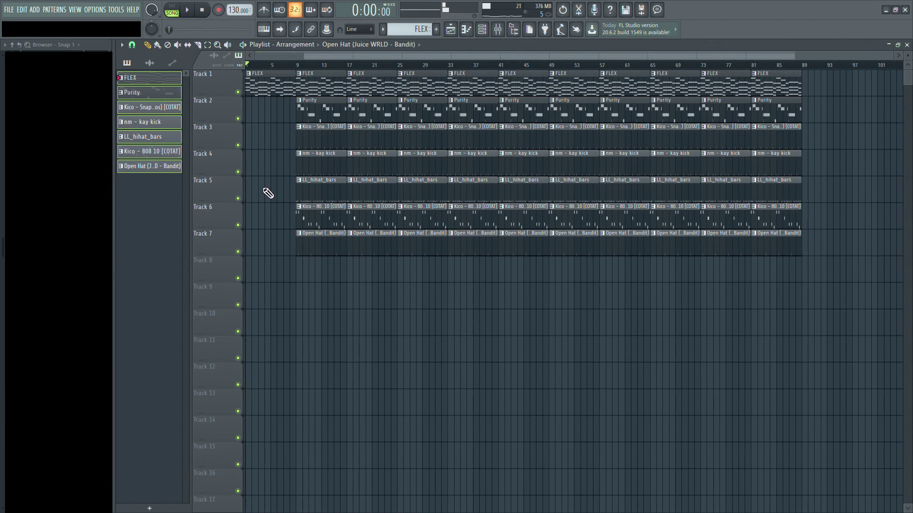
- Delete the bar-9 clips on Tracks 3 through 7
right_click(321, 145)
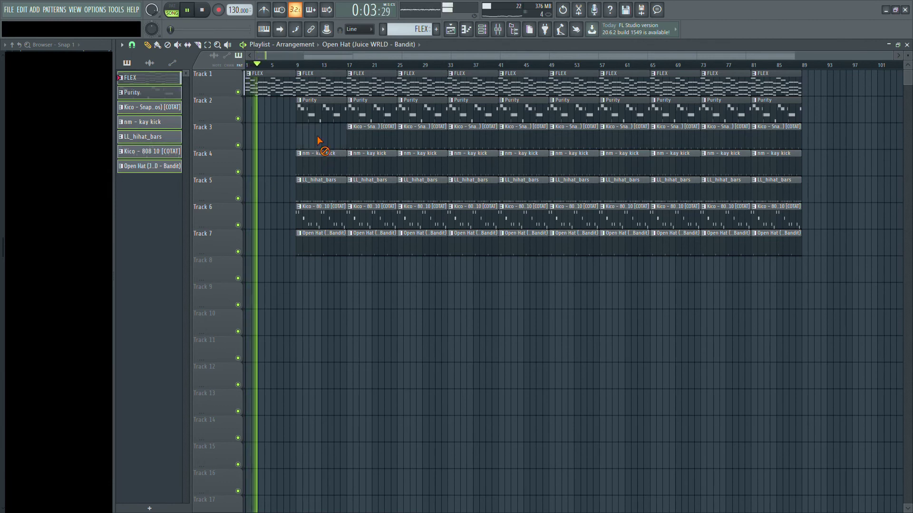
right_click(328, 162)
right_click(333, 188)
right_click(337, 214)
right_click(342, 240)
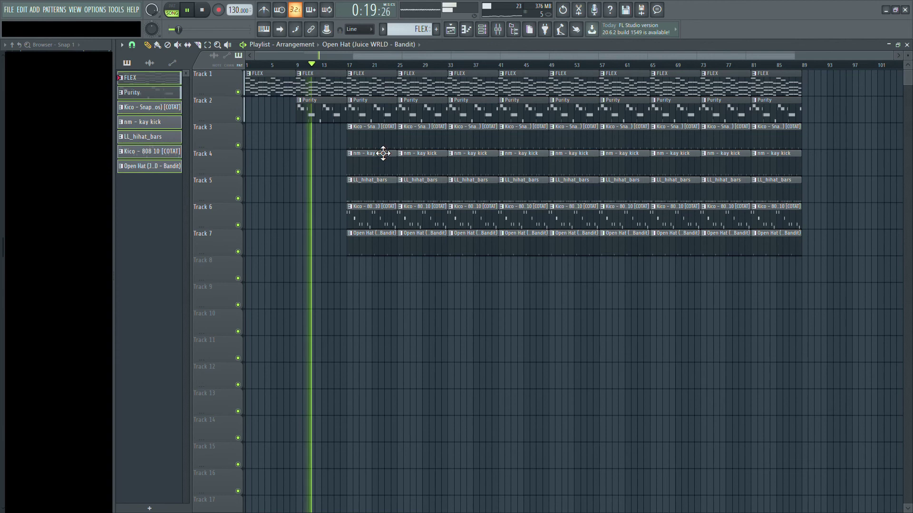
- Copy the snap clip back into bar 9 and make the bar-25 Purity clip unique as Purity #2
drag(381, 150, 330, 153)
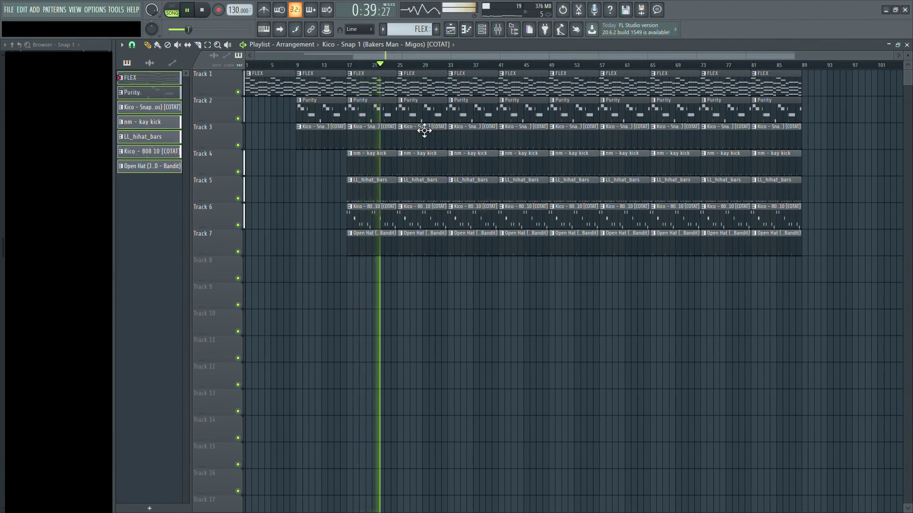
click(402, 101)
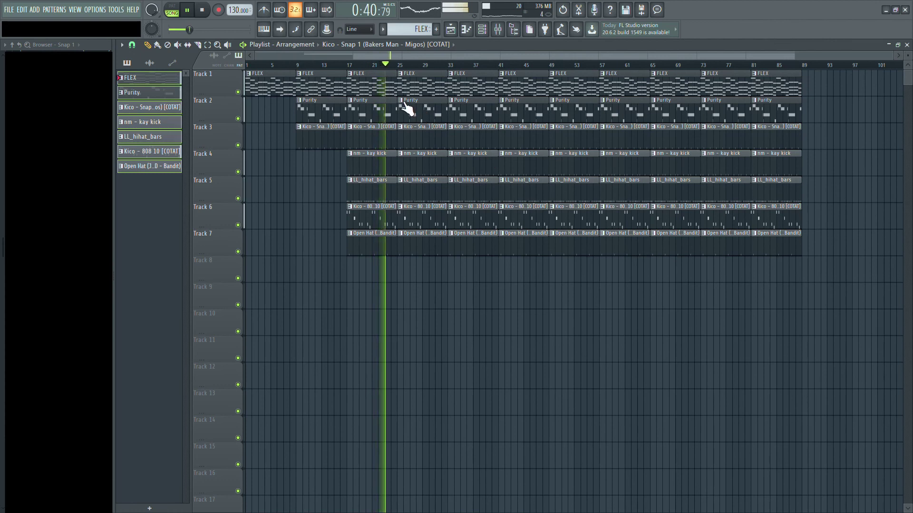
click(445, 162)
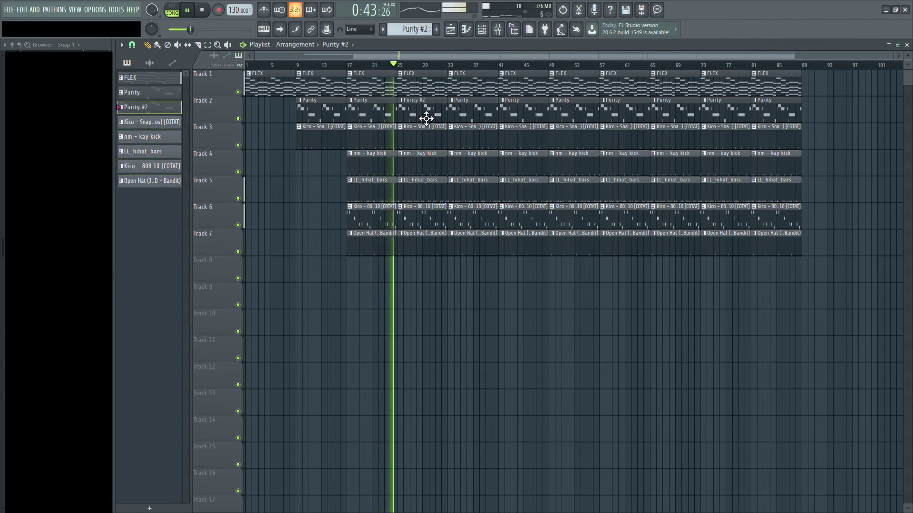
- Shift the Purity #2 melody notes up an octave and back down, then return to the arrangement
double_click(424, 118)
key(ctrl+Up)
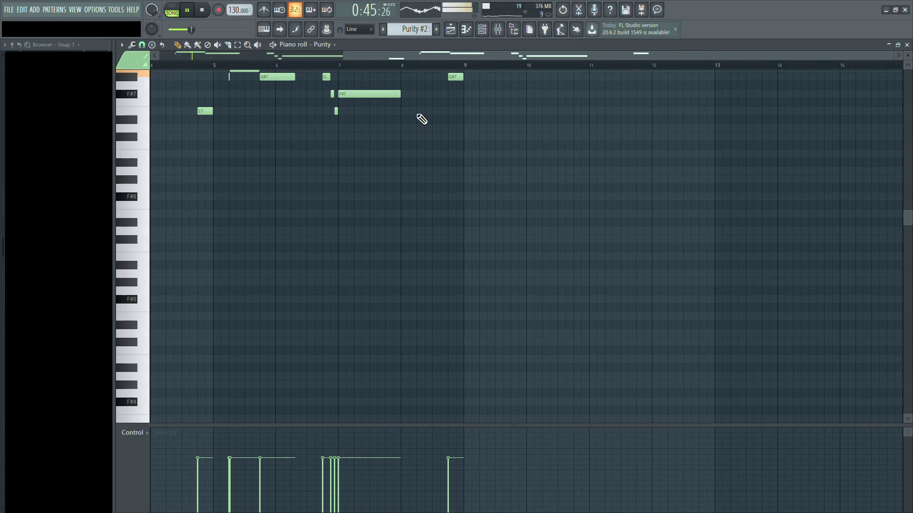
key(ctrl+Down)
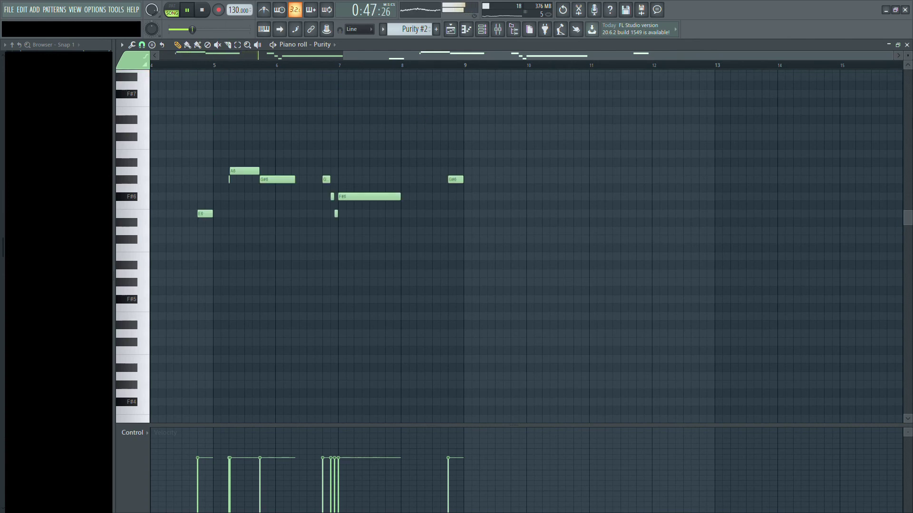
click(907, 45)
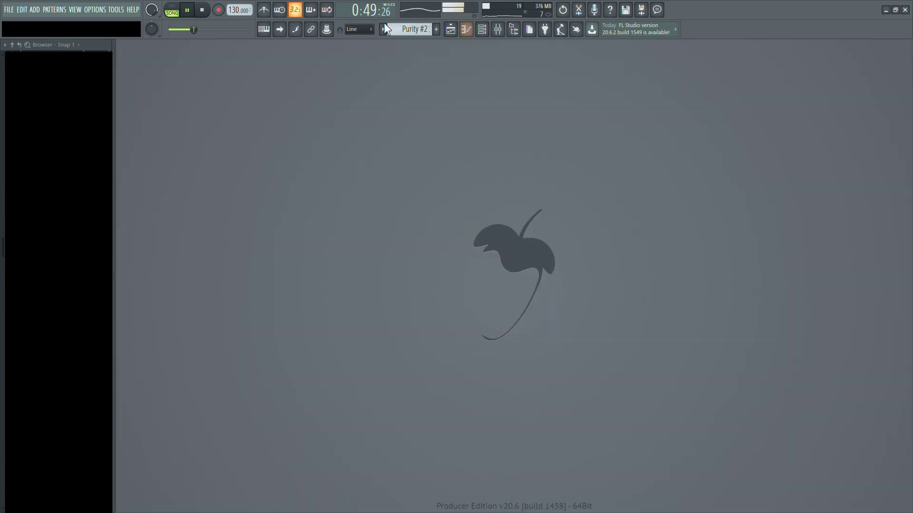
click(449, 29)
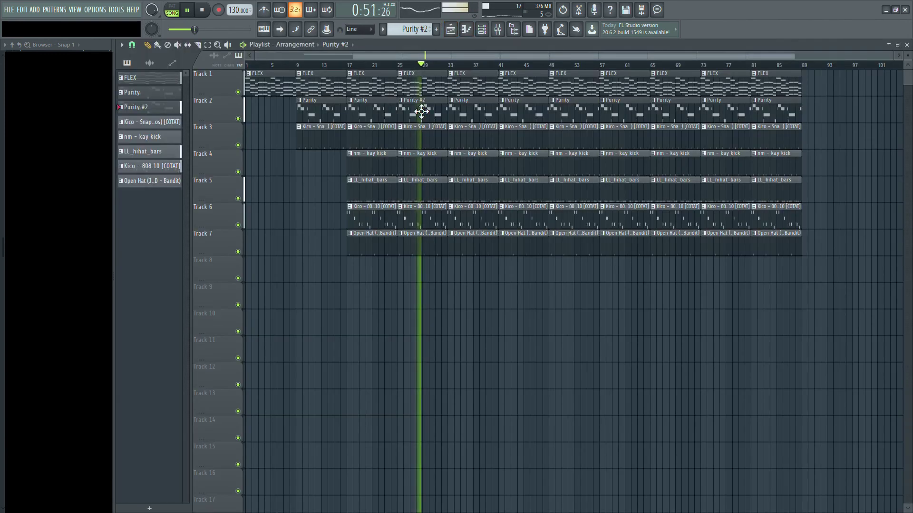
- Replace Purity #2 at bar 25 with a copy of the original Purity clip and stop playback
right_click(426, 120)
drag(378, 115, 427, 122)
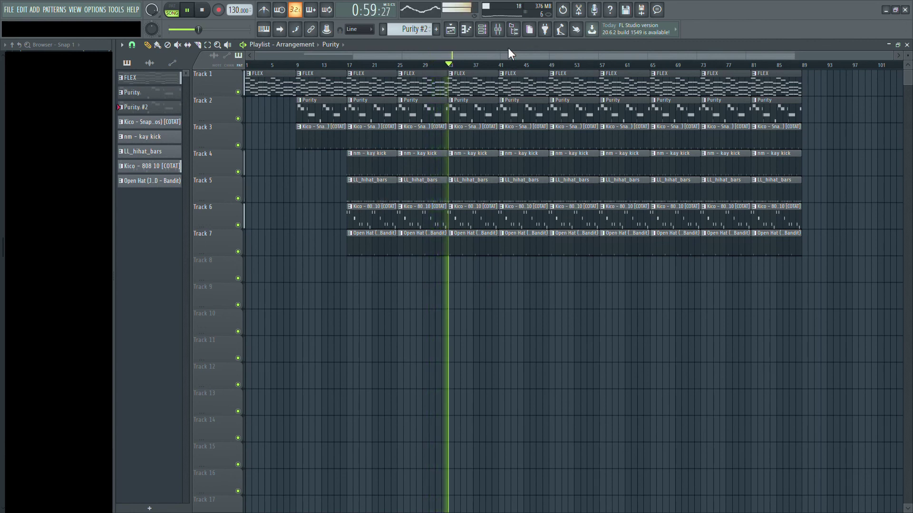
key(space)
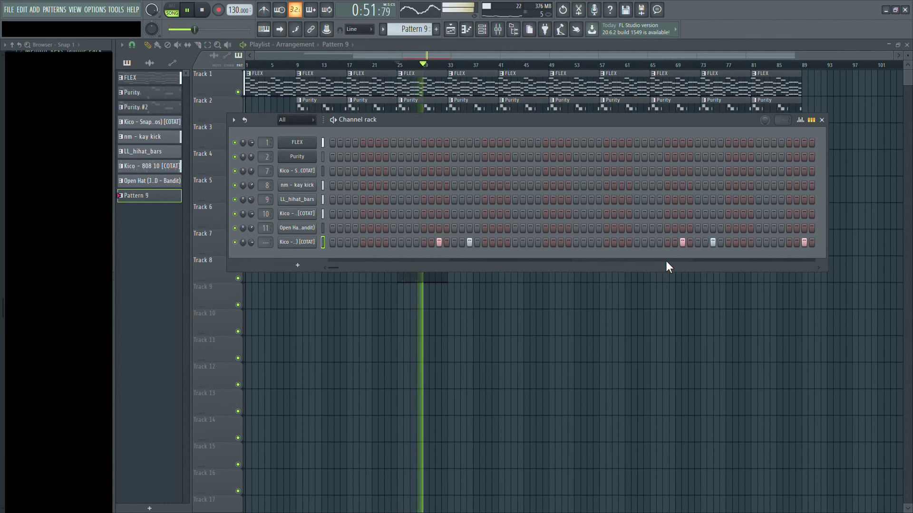
- Remove a stray snare step and copy the four snare notes later in the Piano Roll
right_click(802, 245)
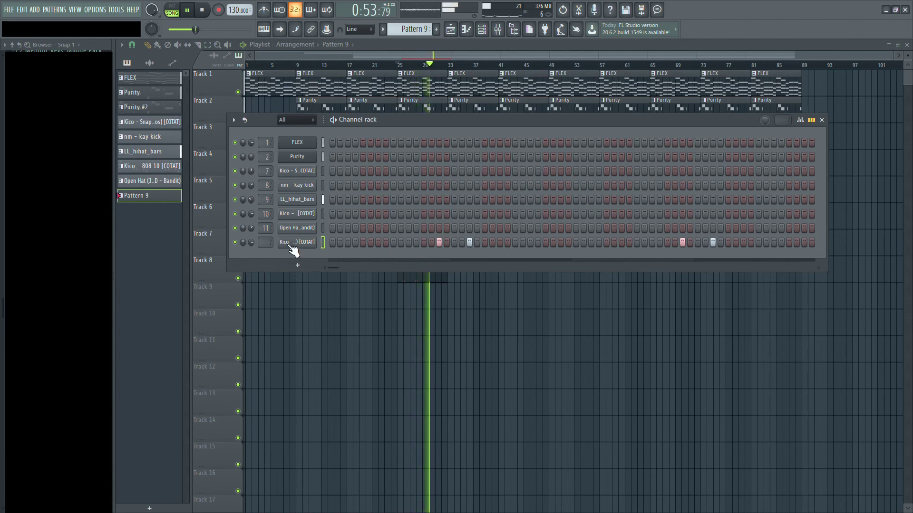
key(F7)
drag(360, 350, 463, 366)
ctrl+click(640, 363)
key(space)
key(space)
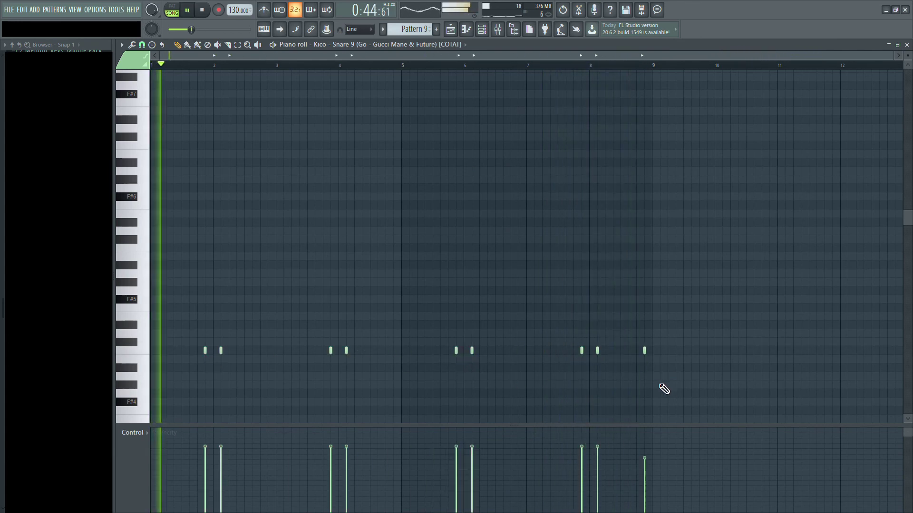
click(906, 45)
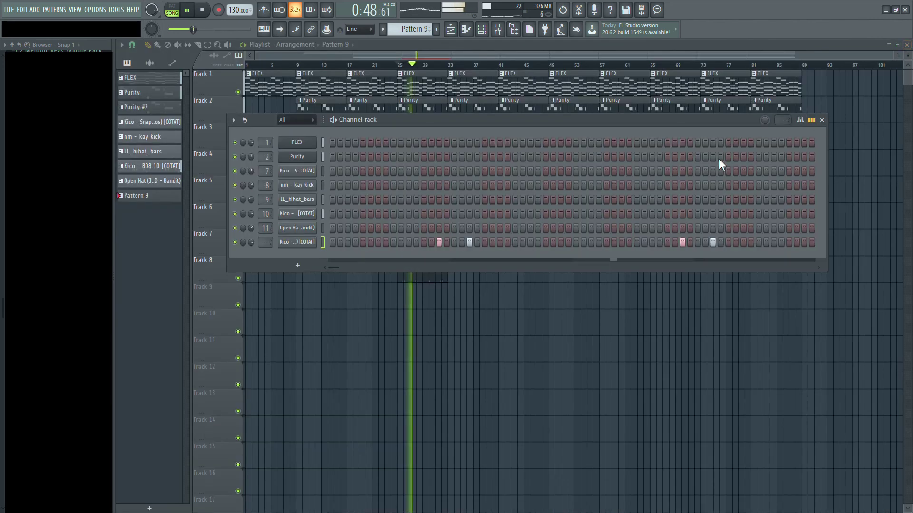
- Turn down the snare channel's volume and route it to mixer track 12
drag(251, 242, 267, 235)
scroll(267, 242, up, 8)
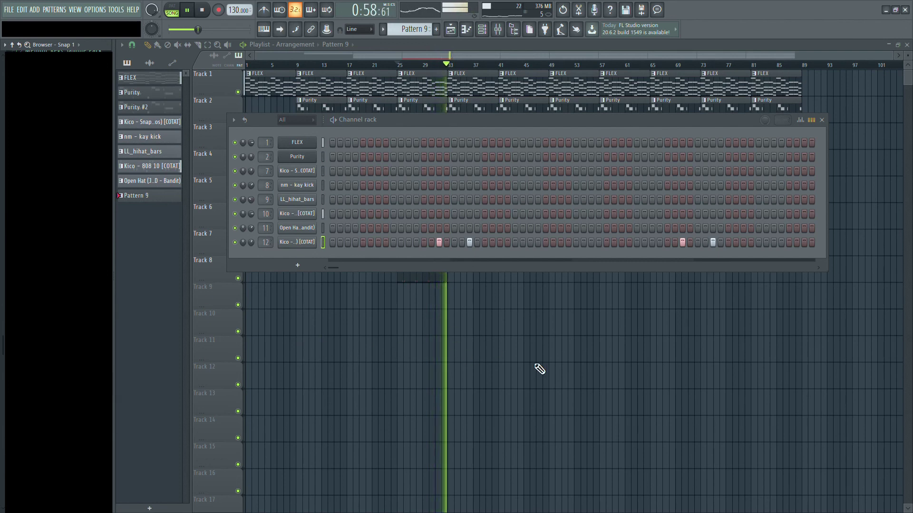
key(space)
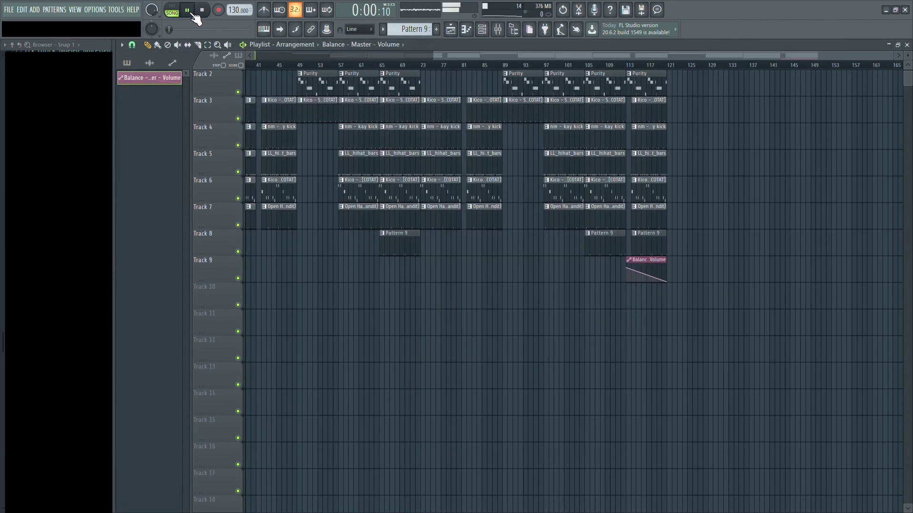
- Scroll the playlist down toward Tracks 8 and 9
scroll(505, 65, down, 1)
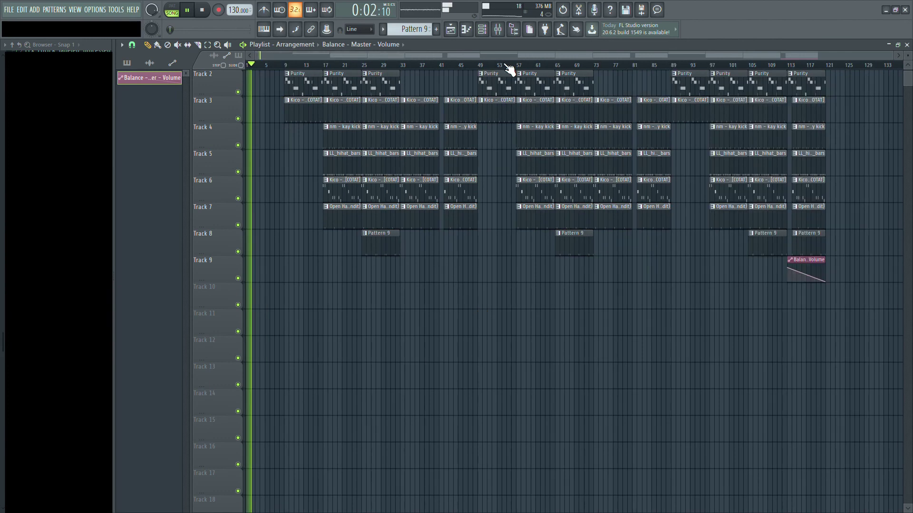